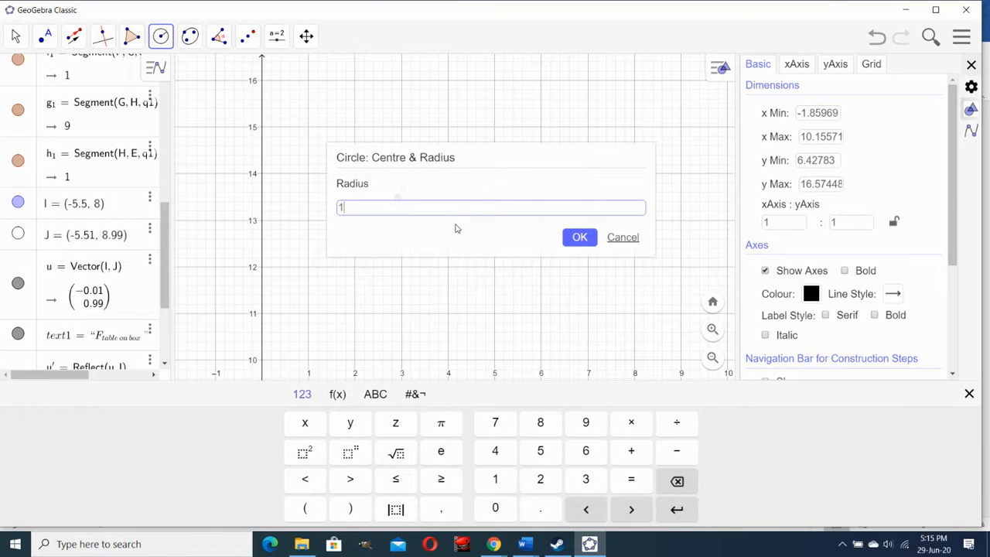
Step: Finish the circle with radius 1 and label its centre point with the caption Planet instead of its name
key("Return")
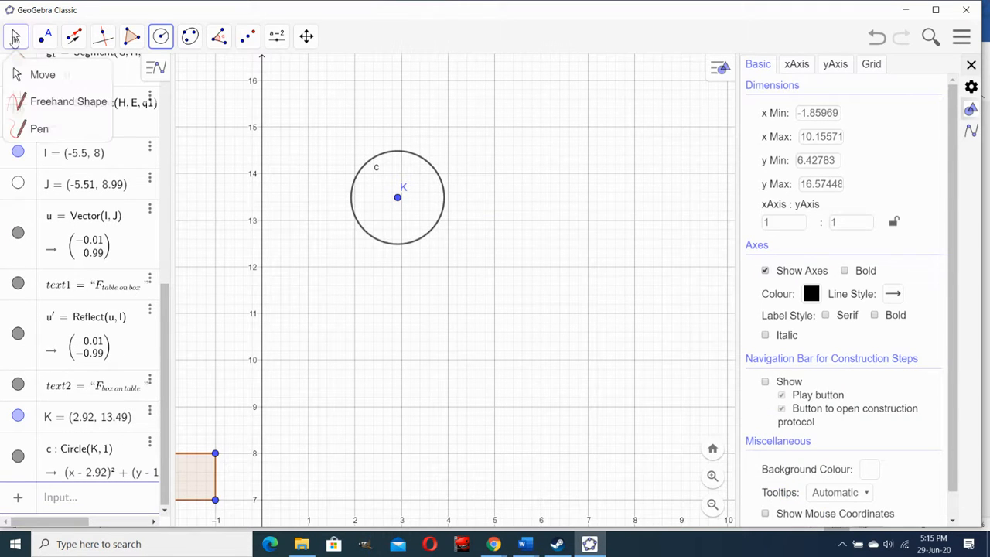
left_click(15, 35)
left_click(30, 73)
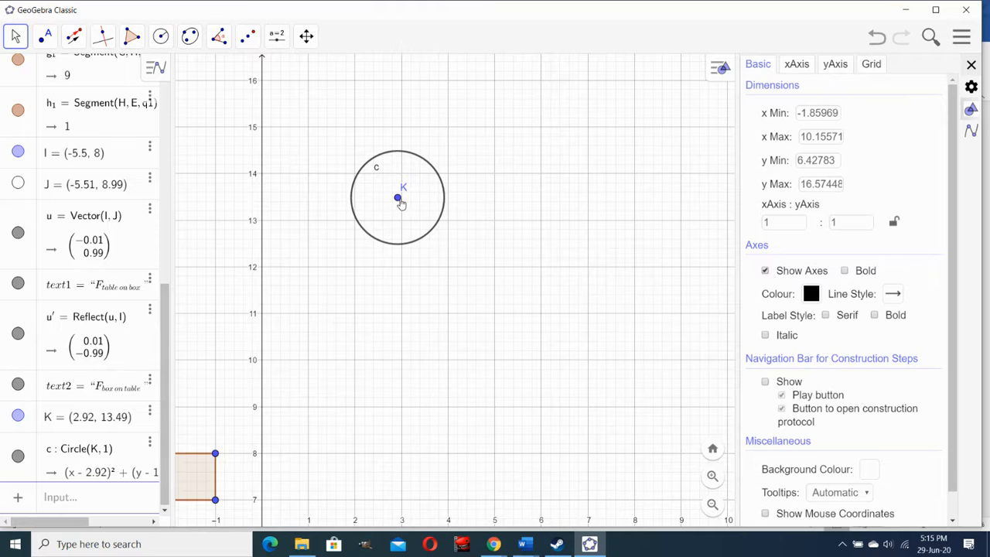
right_click(398, 198)
left_click(457, 325)
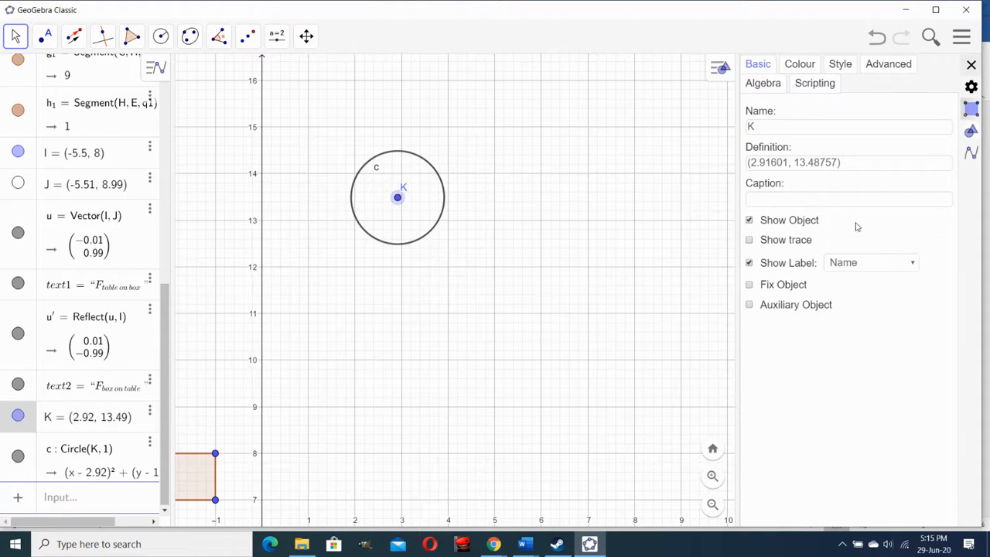
left_click(833, 196)
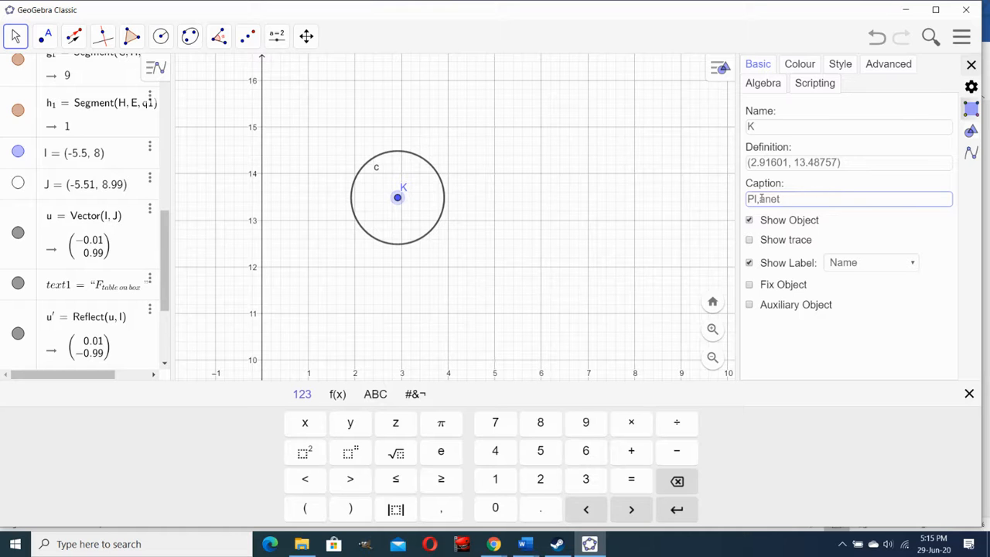
key("BackSpace")
left_click(844, 264)
left_click(851, 317)
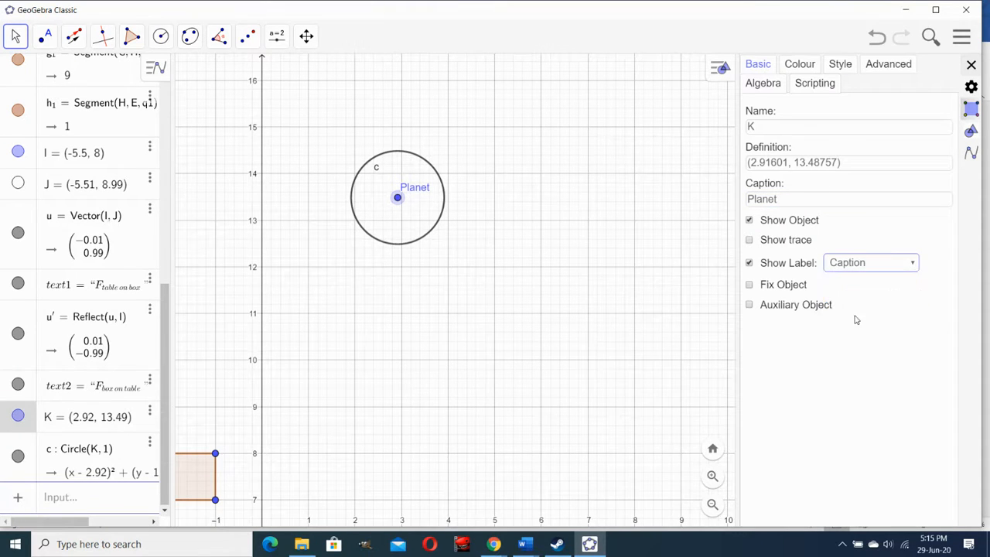
Step: Draw a second circle with radius 0.5, centred at about (7.57, 13.4), beside the planet circle
left_click(161, 37)
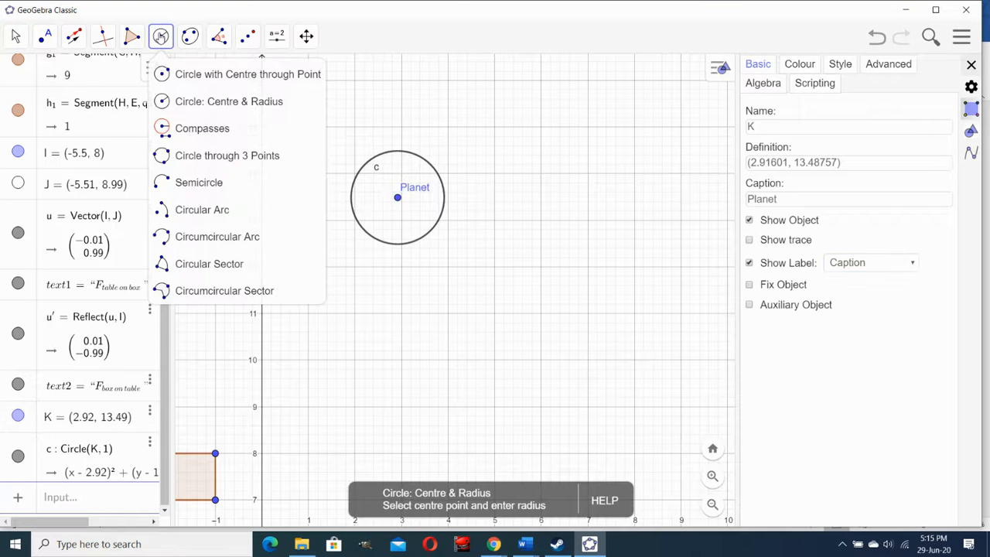
left_click(202, 102)
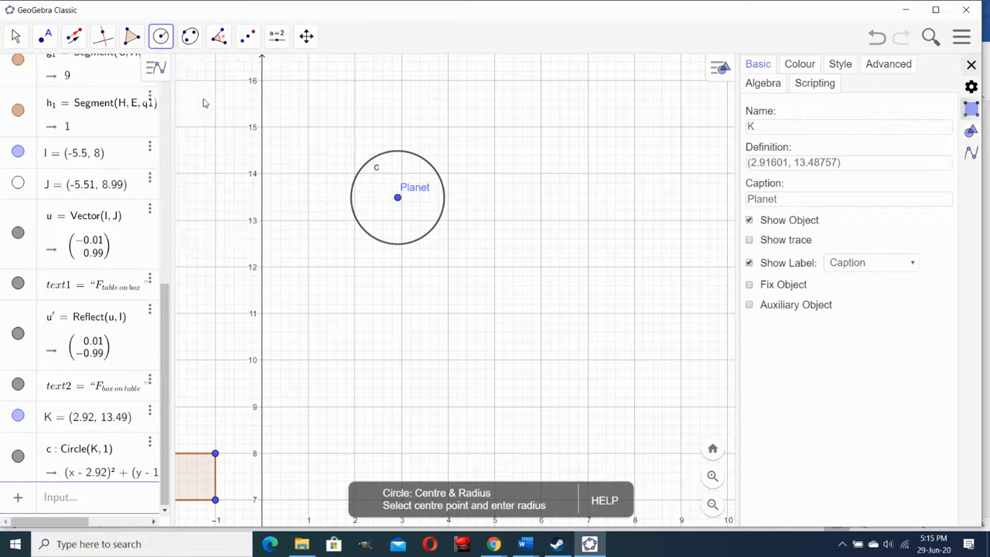
left_click(616, 207)
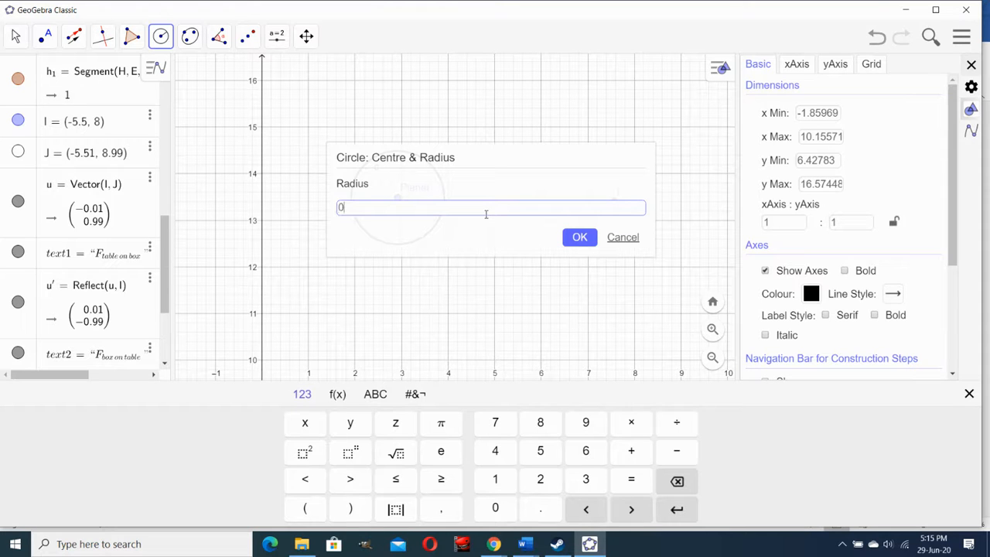
key("Return")
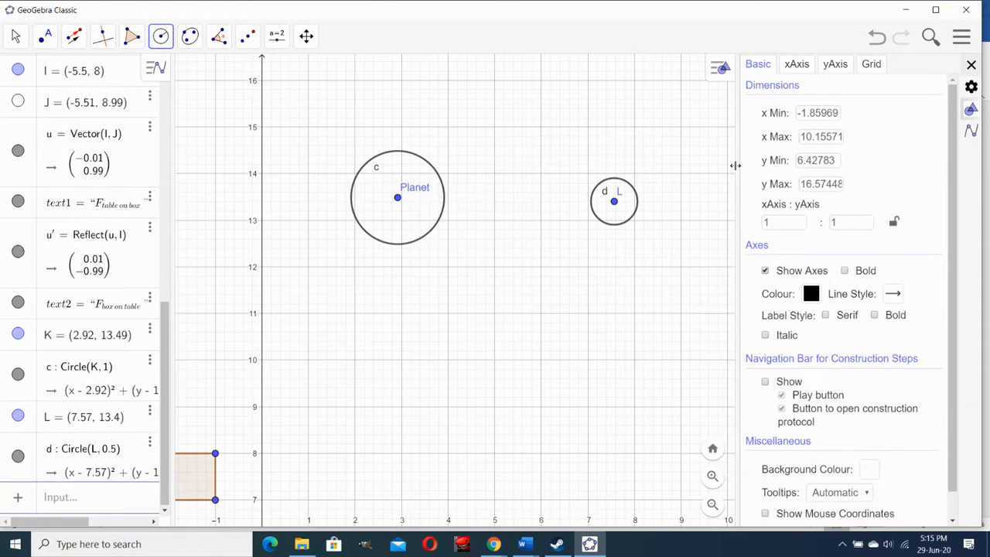
Step: Give the smaller circle's centre point the caption Moon and show the caption as its label
left_click(16, 36)
left_click(35, 84)
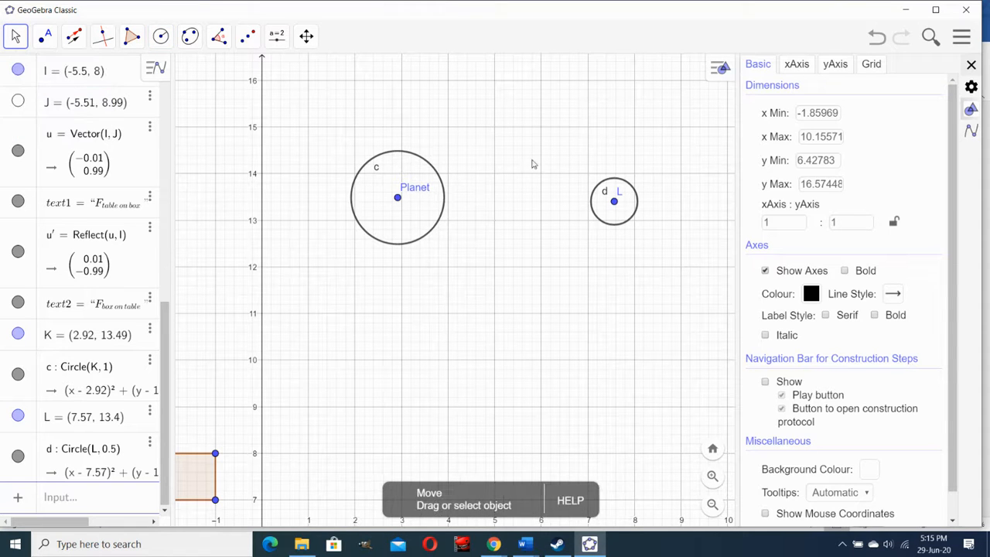
right_click(614, 205)
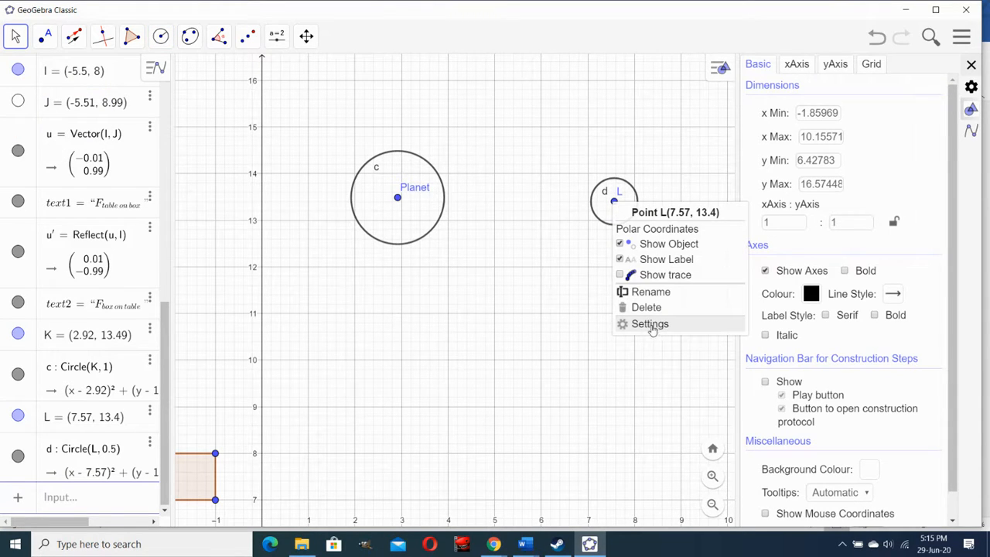
left_click(650, 324)
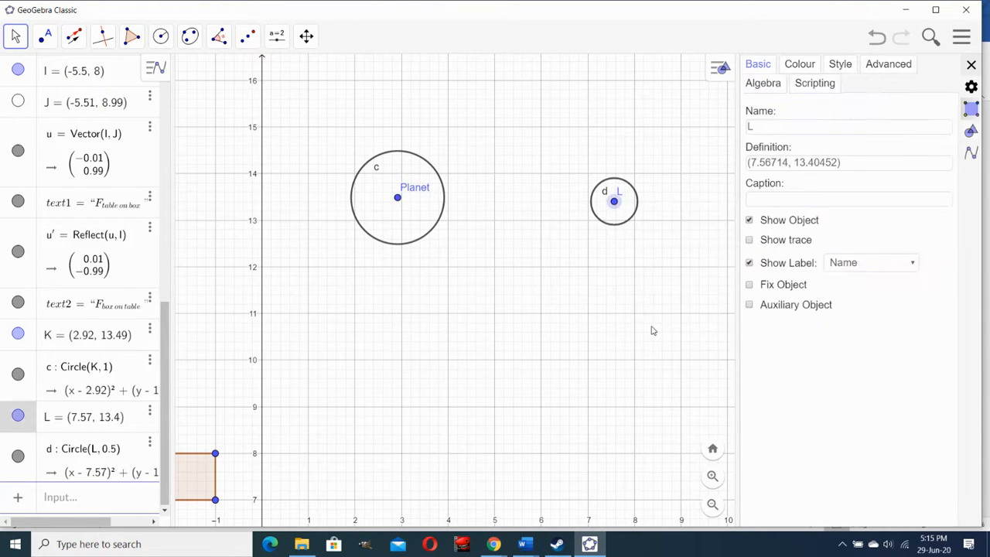
left_click(795, 200)
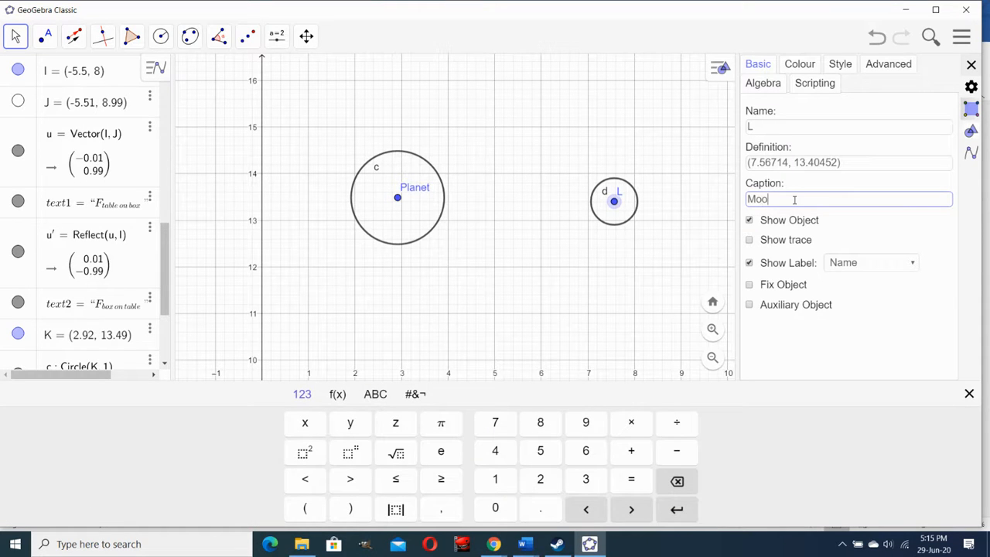
left_click(864, 264)
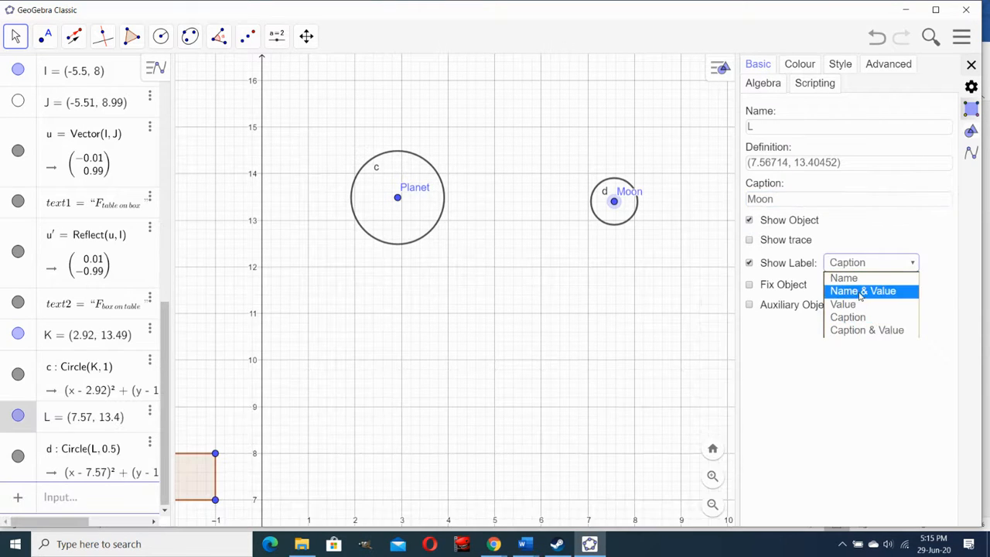
left_click(864, 317)
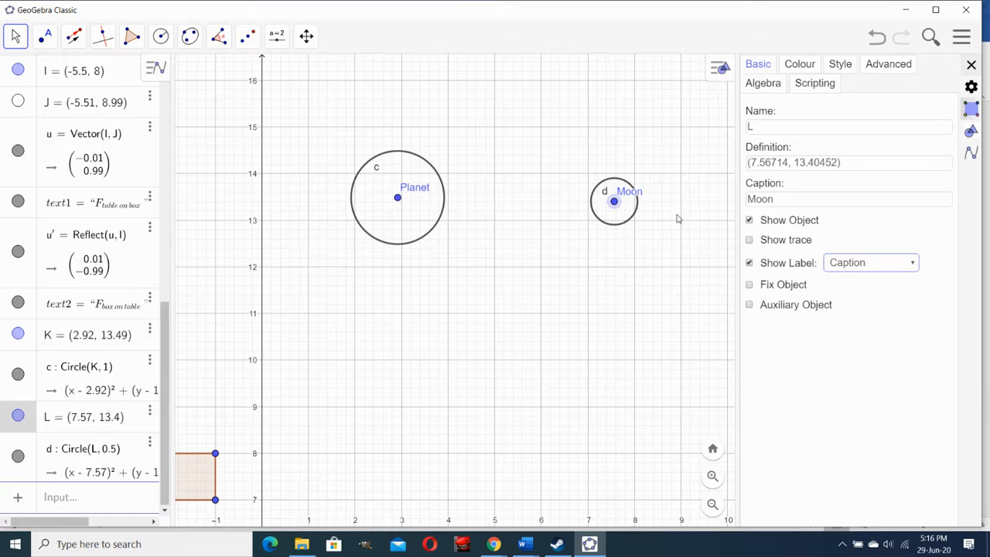
Step: Draw a horizontal vector about 1.72 long from the Planet point towards the moon, and hide its end point
left_click(73, 36)
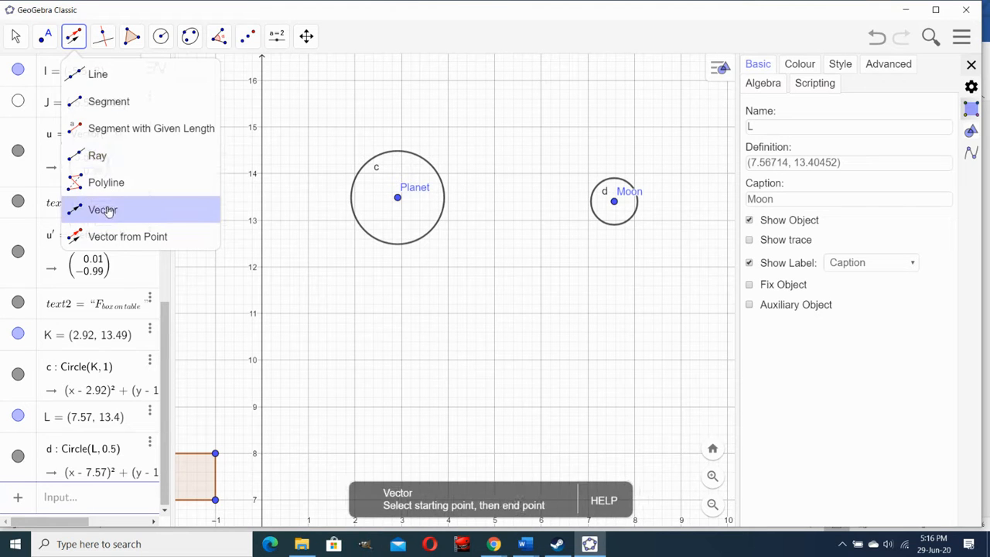
left_click(108, 212)
left_click(398, 199)
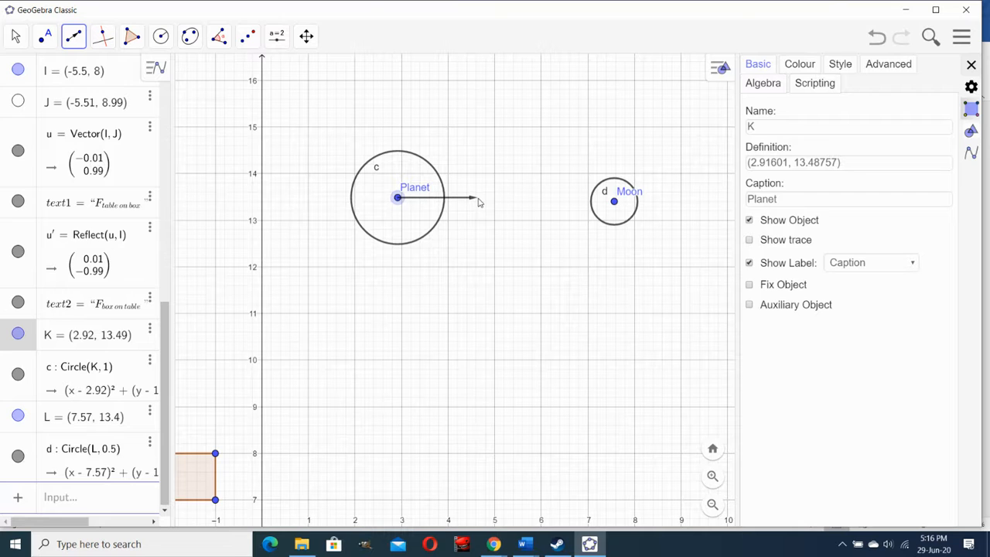
left_click(478, 199)
scroll(510, 212, "up", 2)
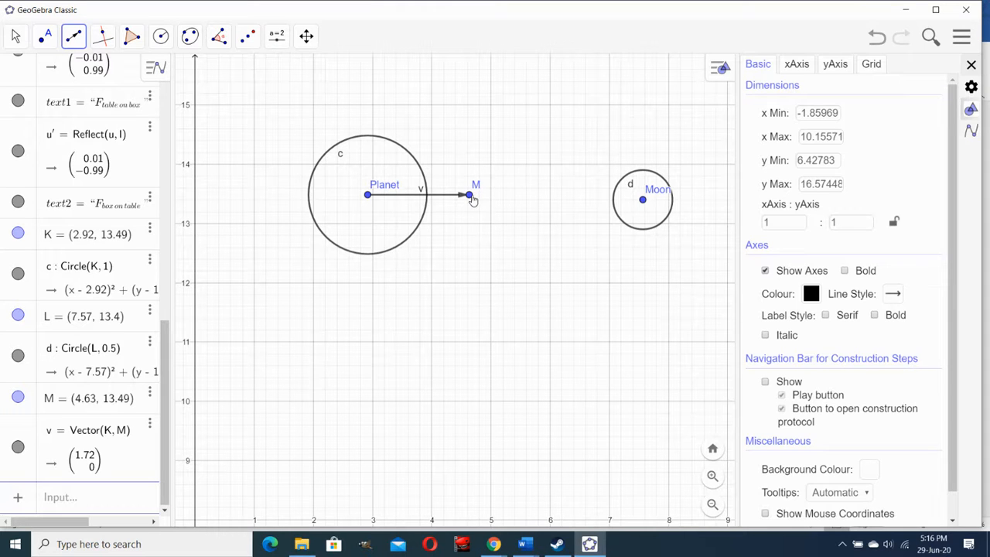
right_click(472, 196)
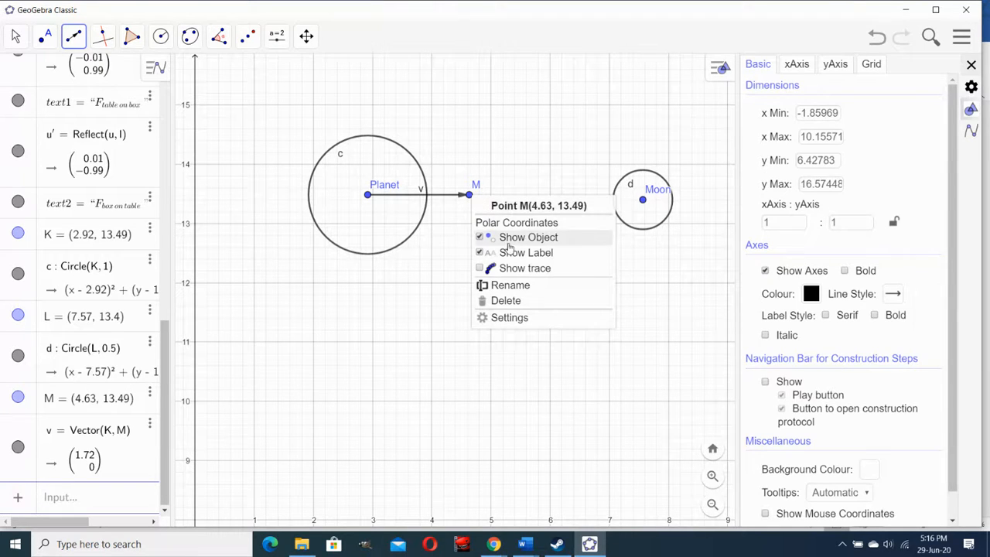
left_click(518, 245)
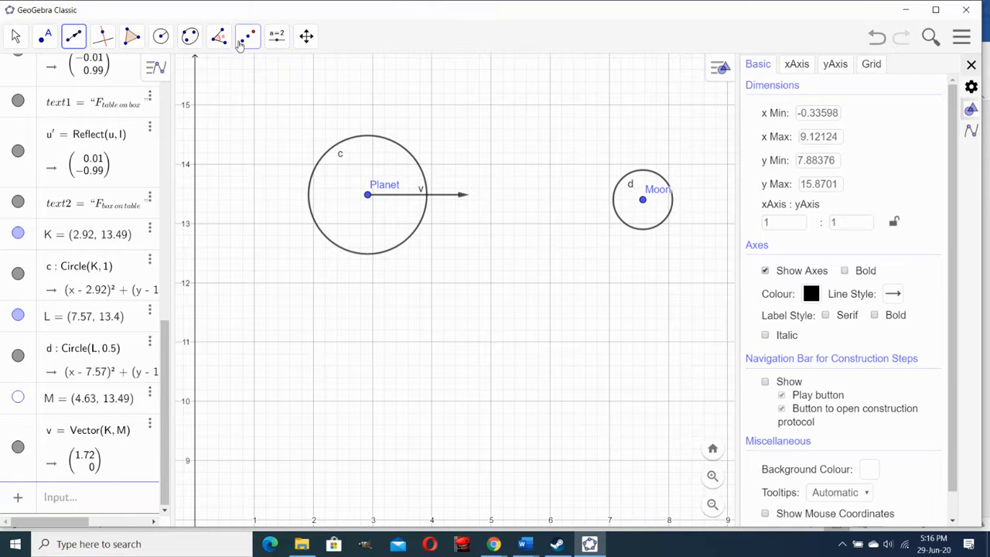
Step: Copy the planet's vector onto the Moon point with Vector from Point, and close the settings
left_click(246, 36)
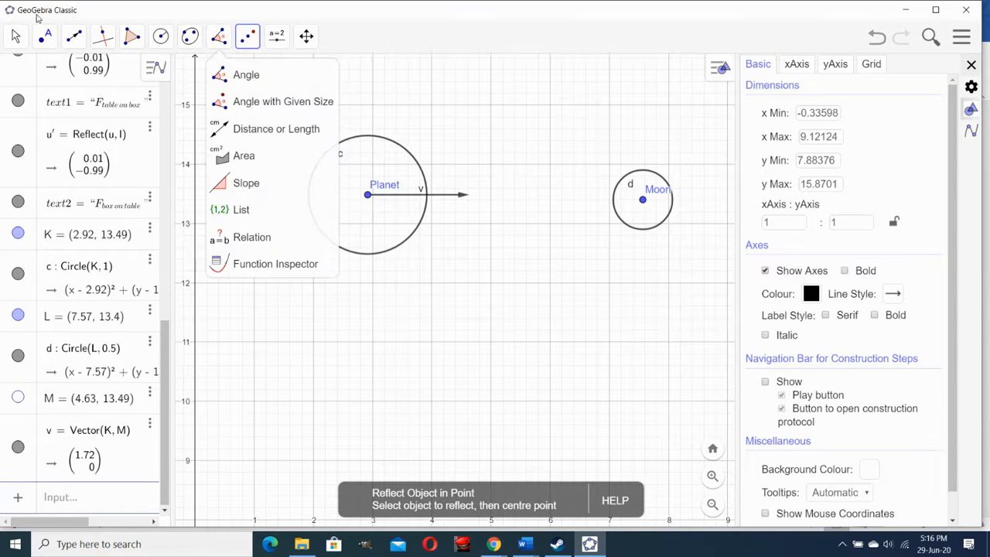
mouse_move(71, 40)
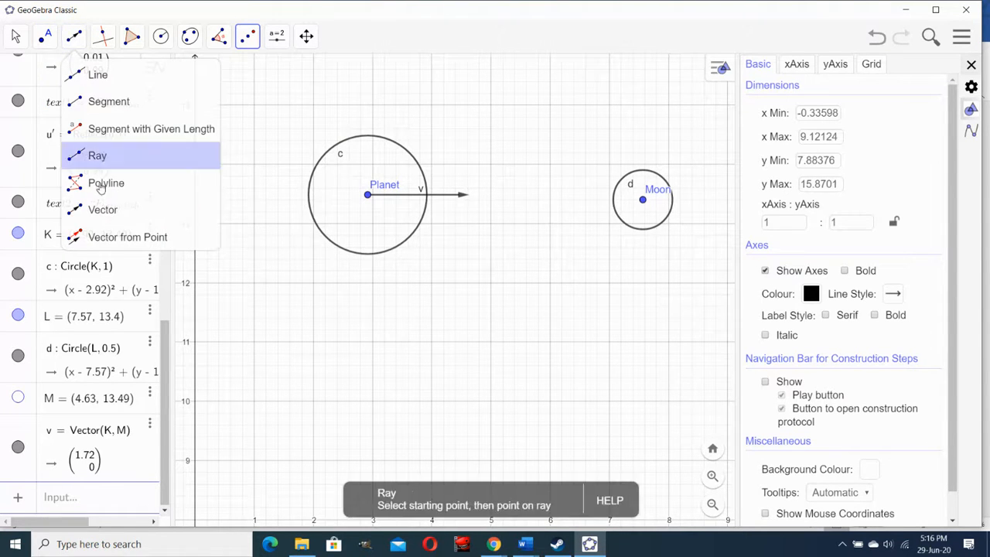
left_click(108, 238)
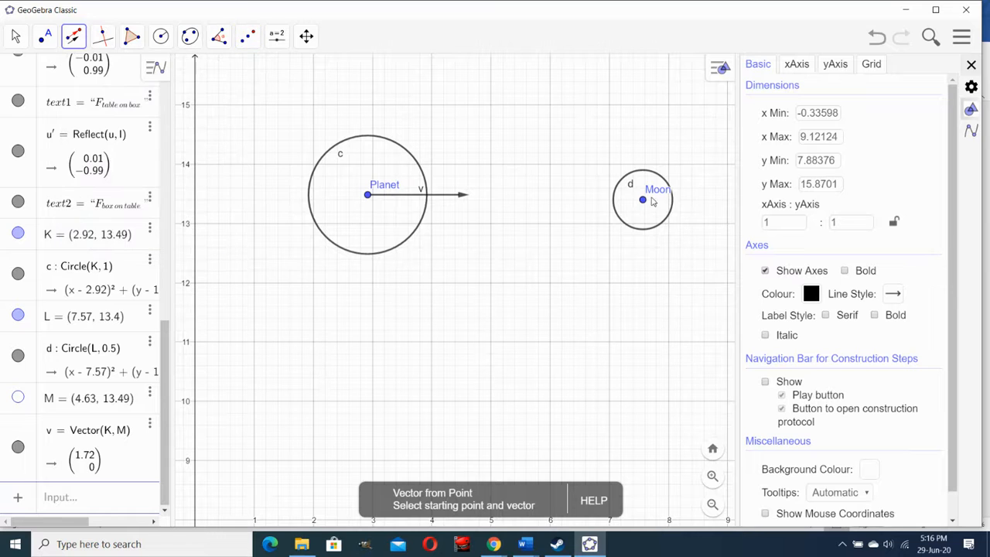
left_click(643, 201)
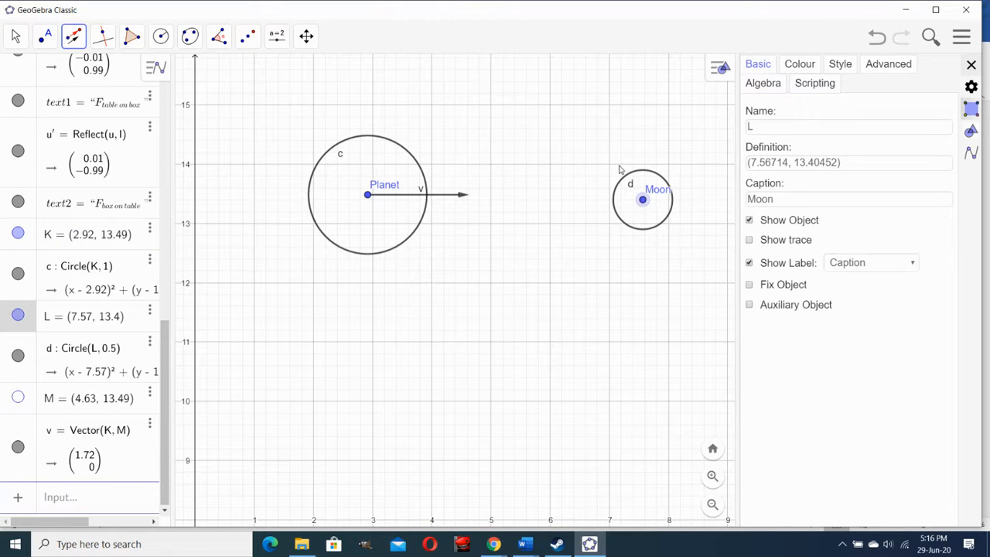
left_click(449, 200)
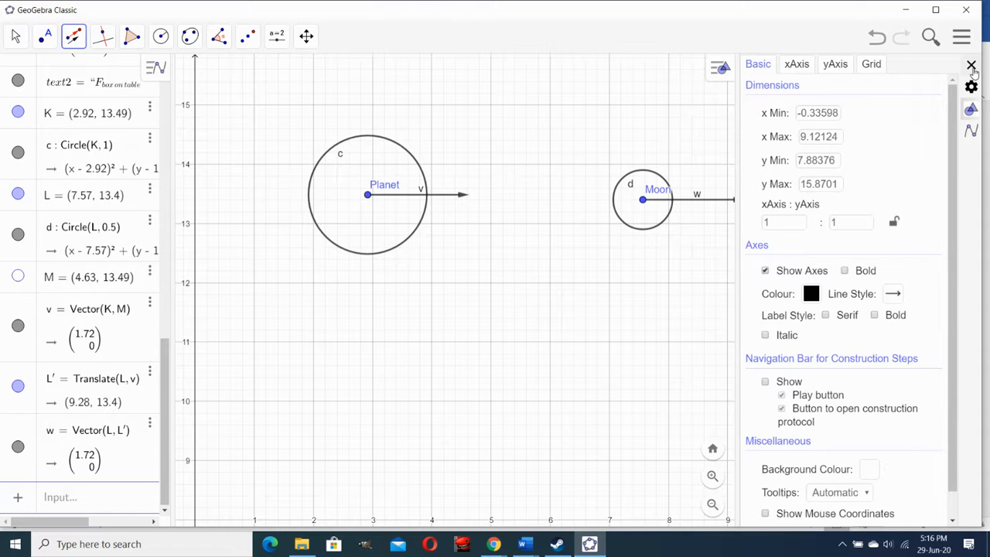
left_click(972, 64)
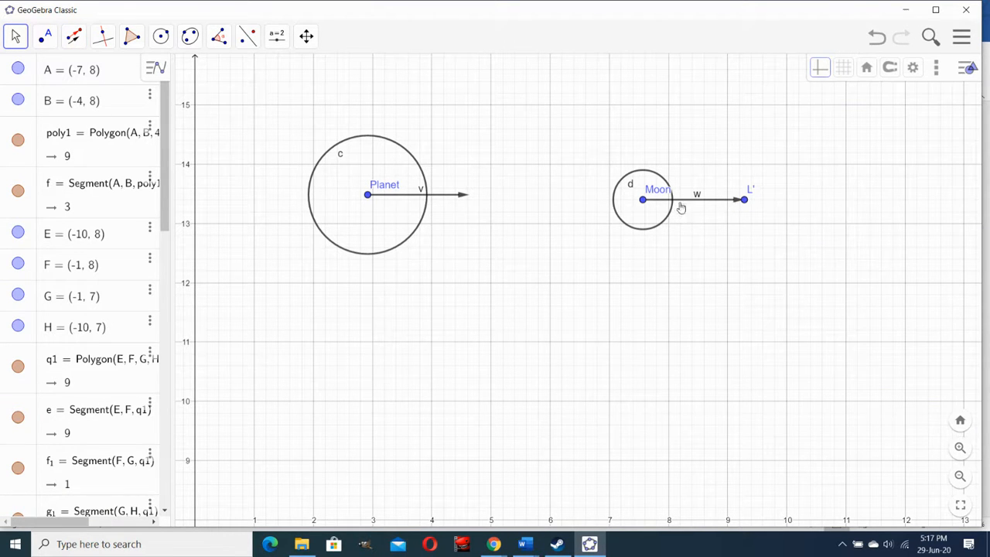
Step: Reflect the moon's vector in the Moon point to make an equal vector pointing towards the planet
left_click(251, 37)
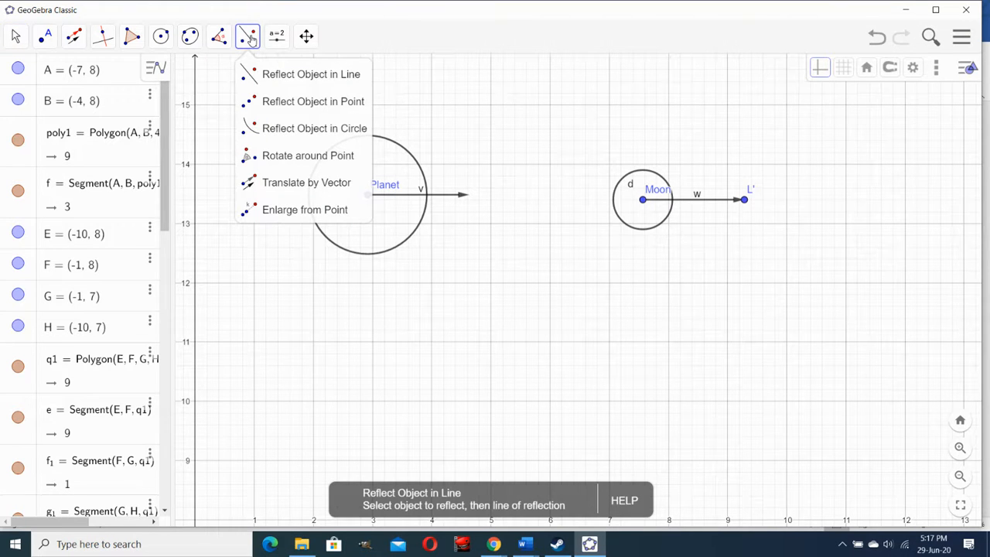
left_click(272, 101)
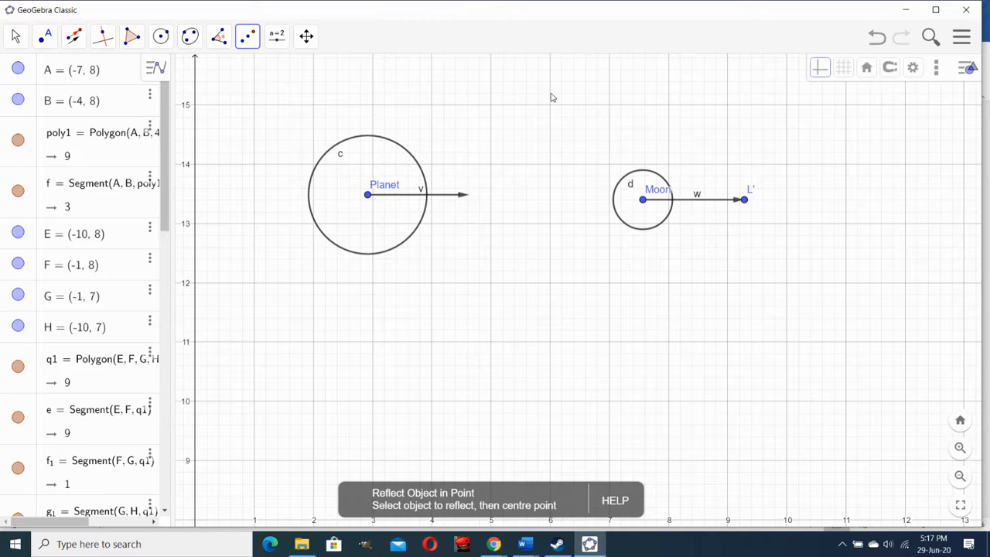
scroll(665, 155, "up", 4)
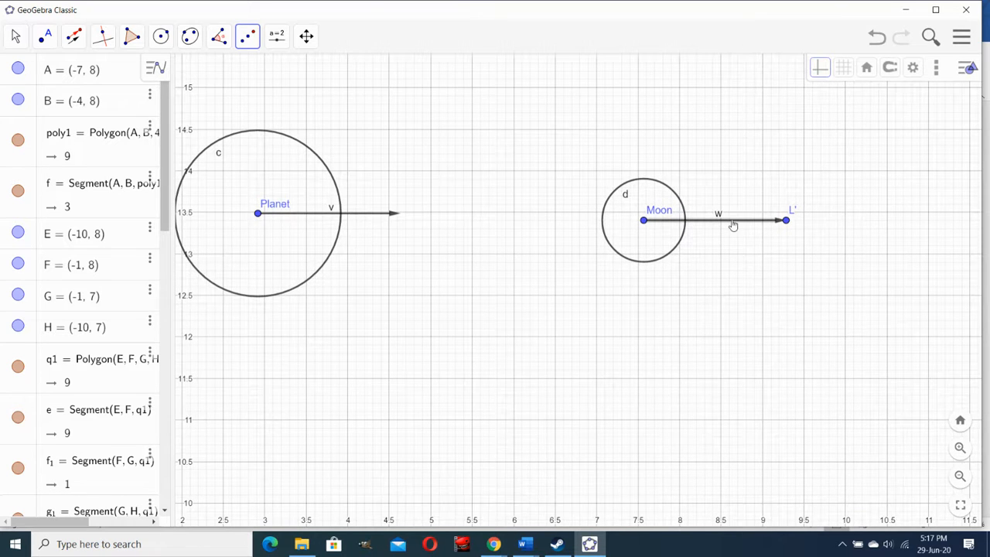
scroll(696, 223, "up", 2)
left_click(636, 222)
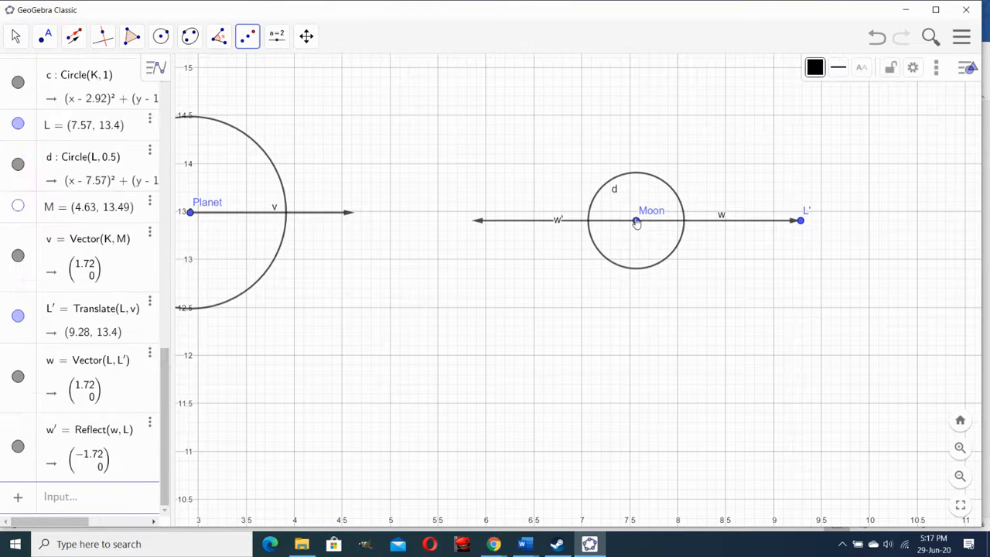
Step: Hide the moon's original vector w and its end point L'
right_click(722, 222)
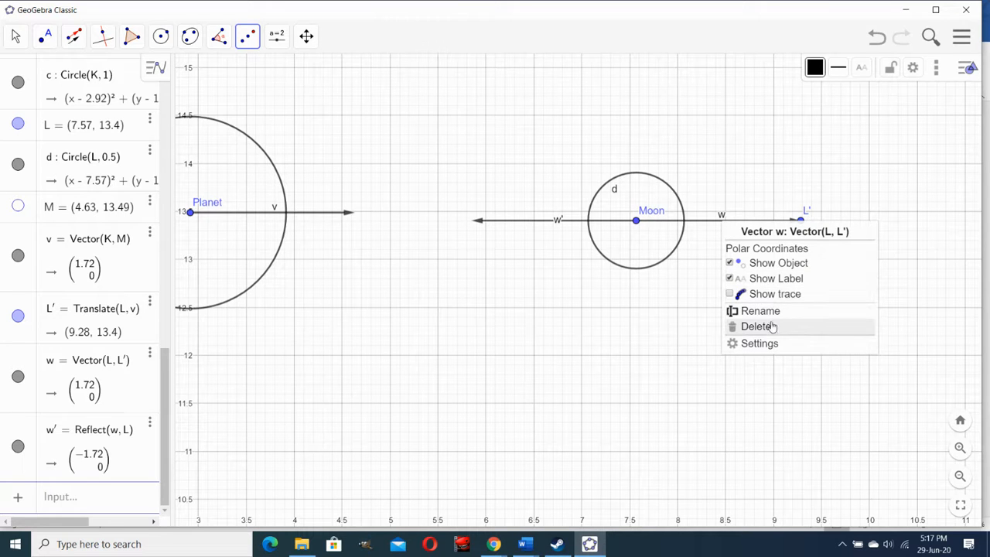
left_click(771, 263)
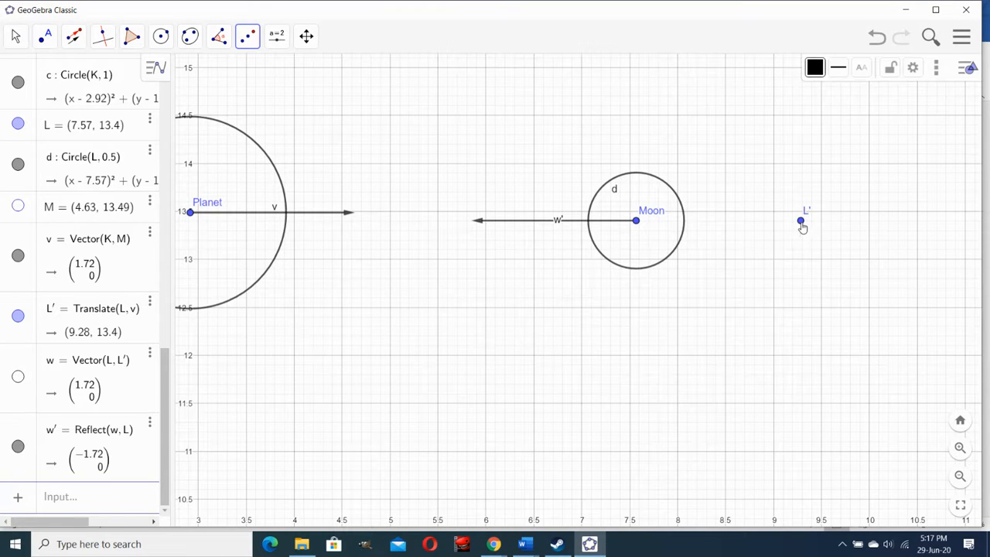
right_click(801, 221)
left_click(848, 265)
scroll(712, 194, "down", 2)
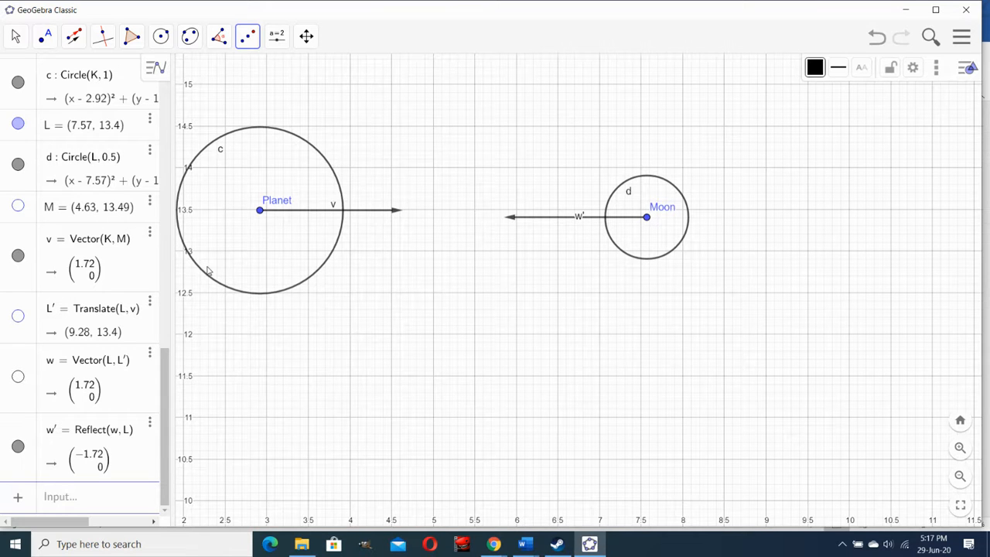
Step: Switch to Chrome and bring up the geogebra.org/classic page
mouse_move(493, 544)
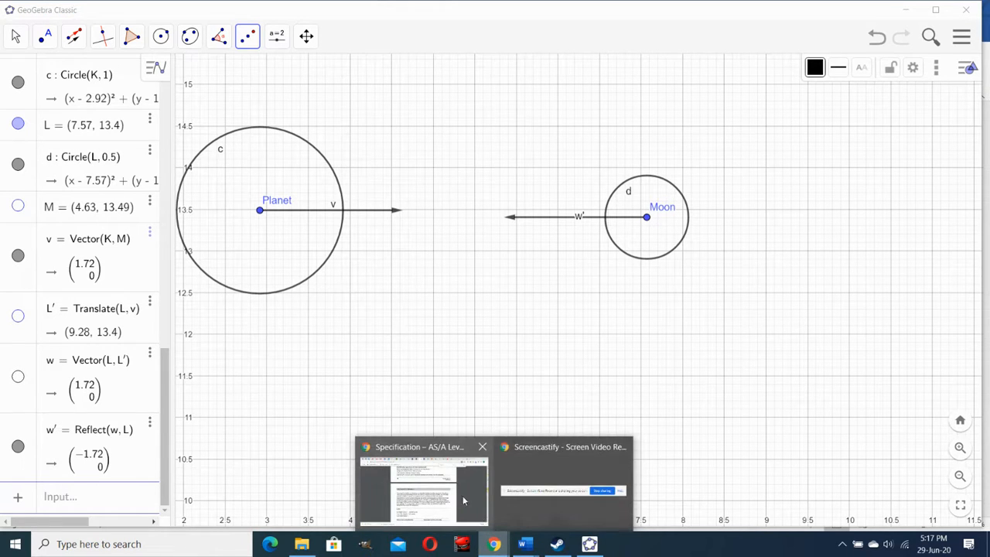
left_click(448, 458)
left_click(709, 10)
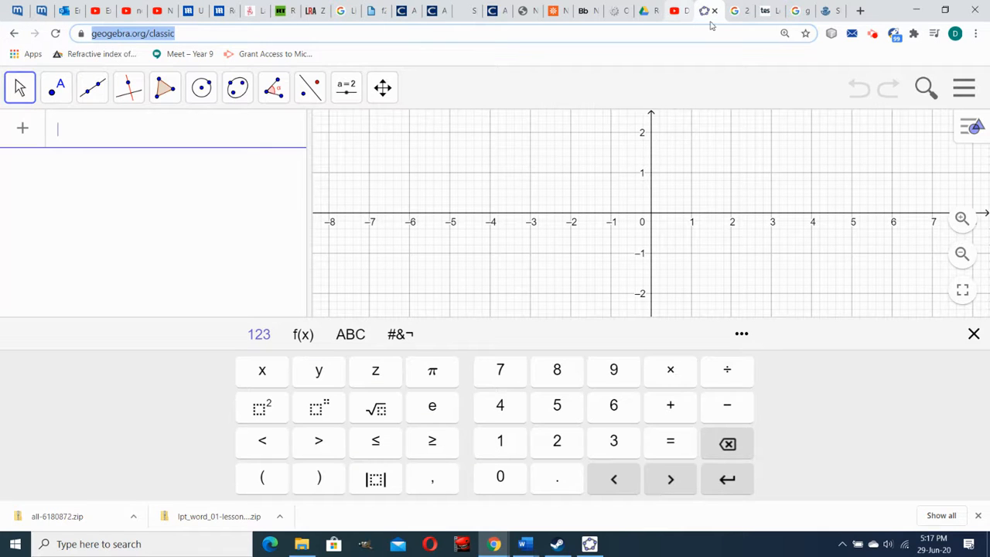
Step: In the CodeCogs equation editor, change the expression to F_{Planet\,on\, moon}, copy it, and switch to GeoGebra
left_click(616, 10)
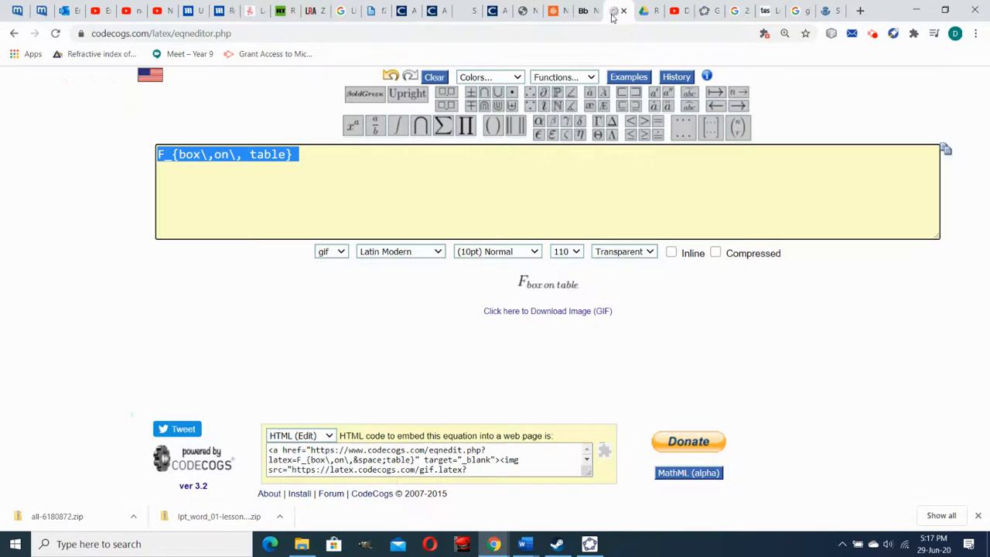
left_click(280, 161)
left_click_drag(201, 154, 181, 154)
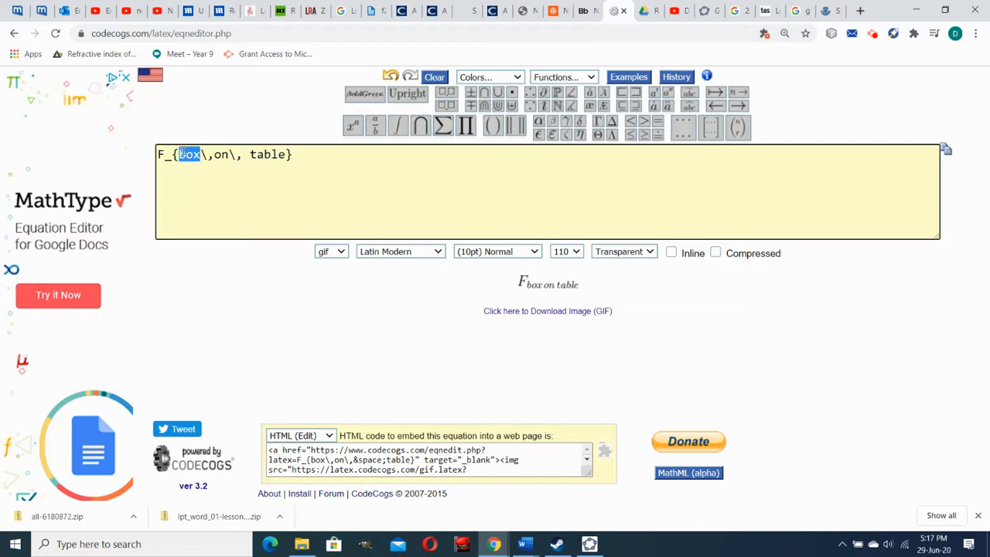
type("Planet")
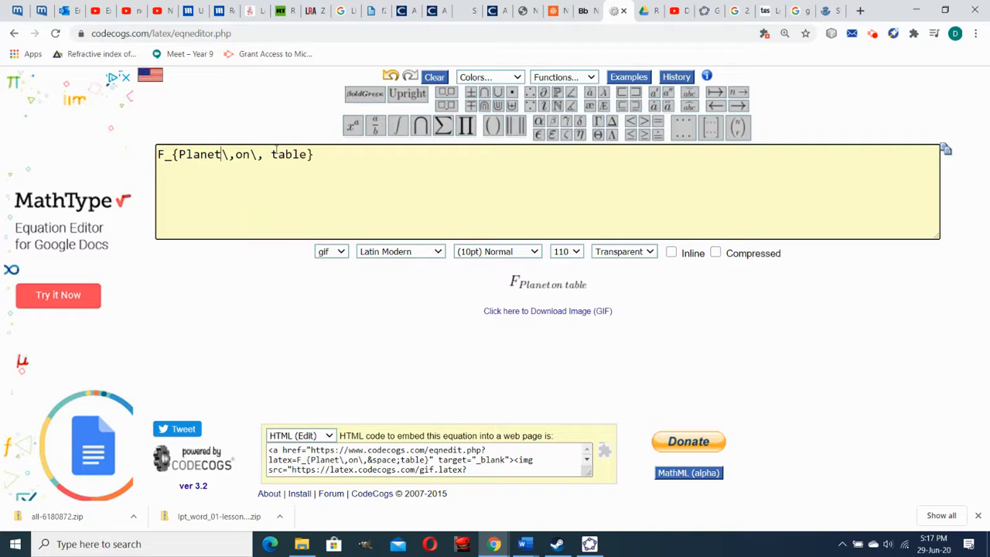
left_click_drag(273, 154, 303, 154)
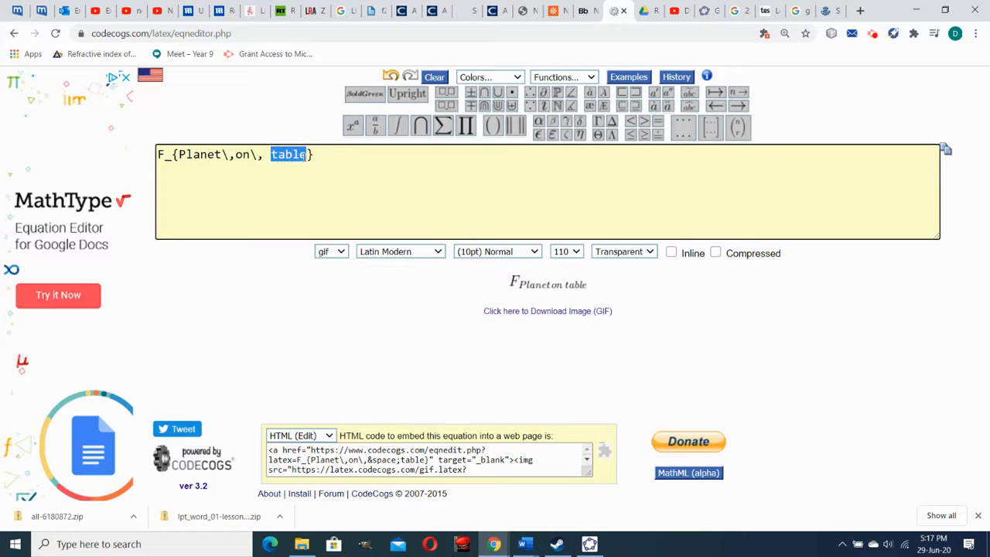
type("moon")
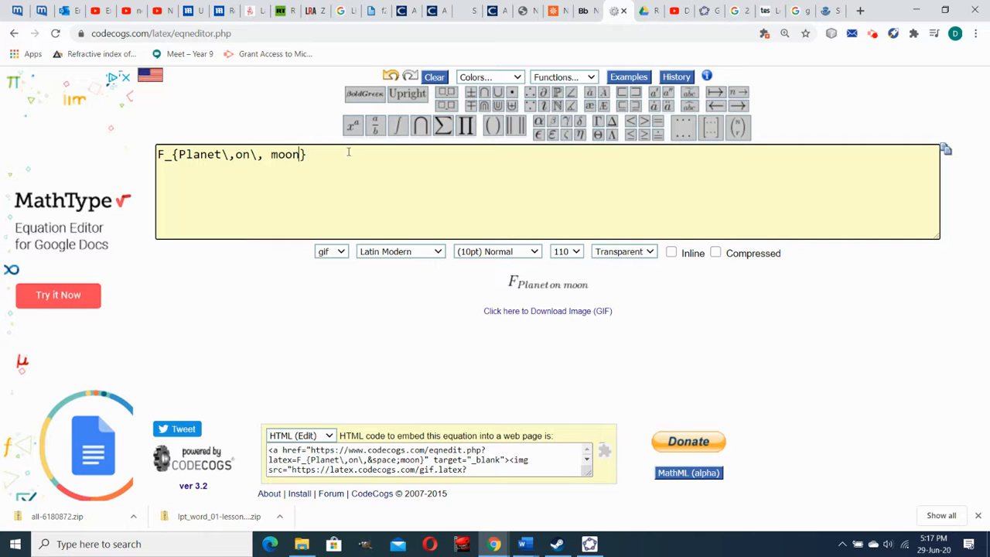
left_click_drag(331, 153, 118, 167)
key("ctrl+c")
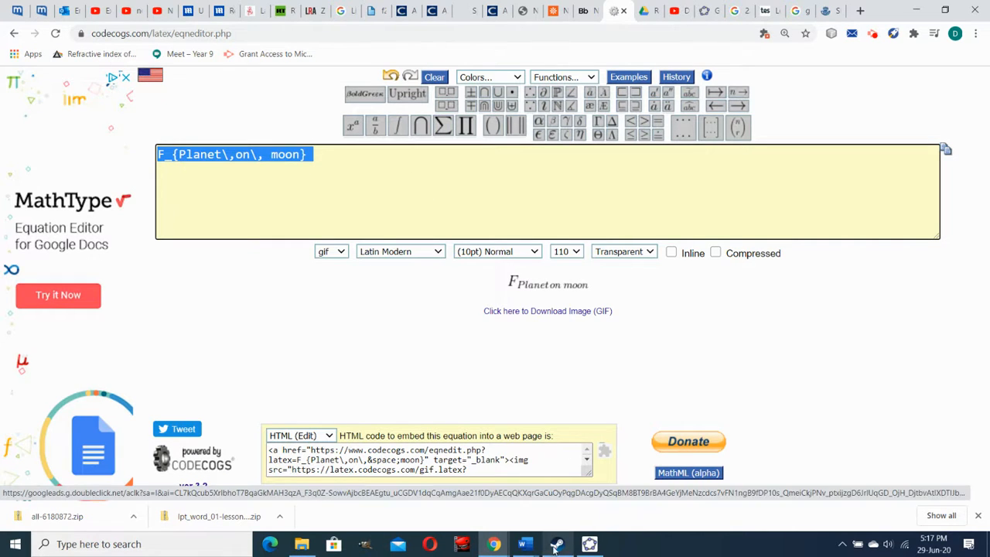
left_click(589, 544)
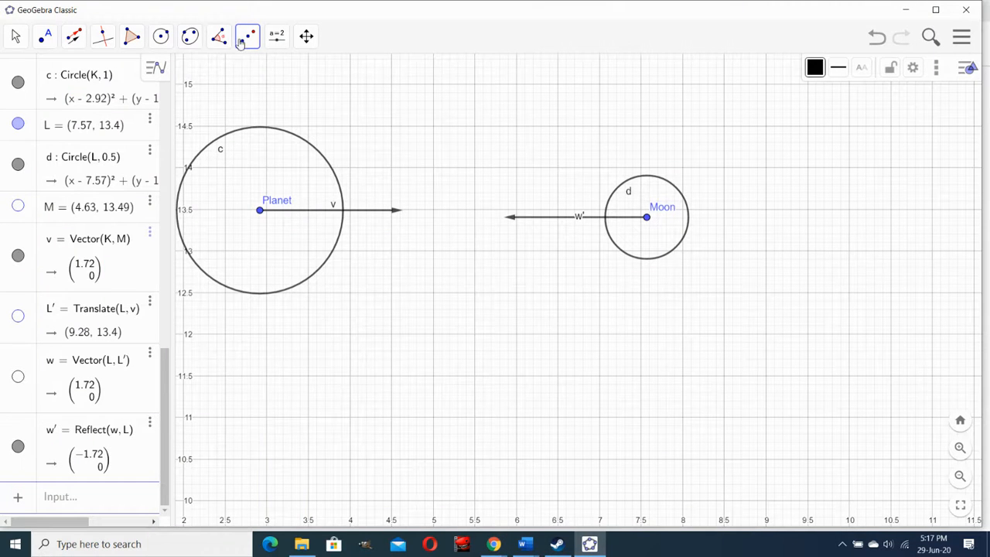
left_click(273, 39)
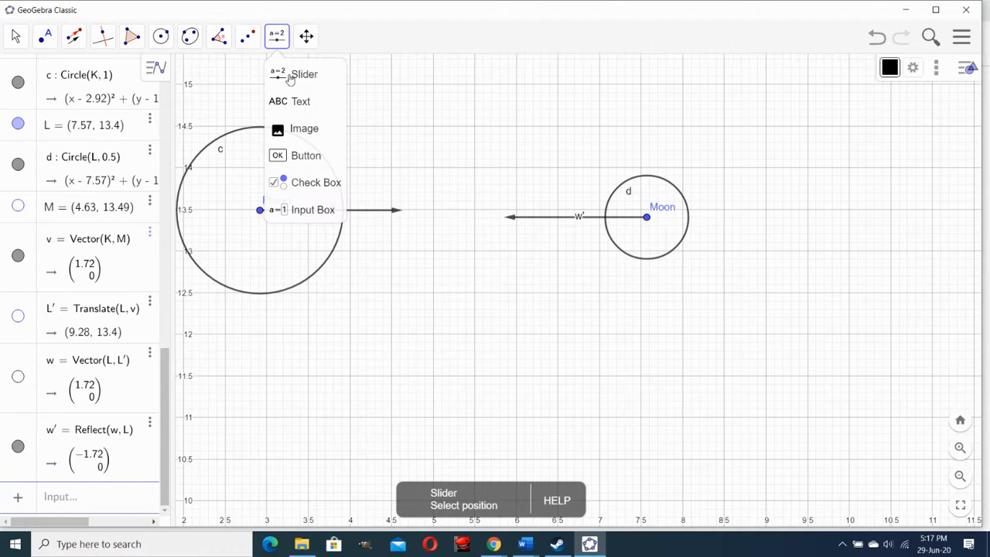
left_click(310, 164)
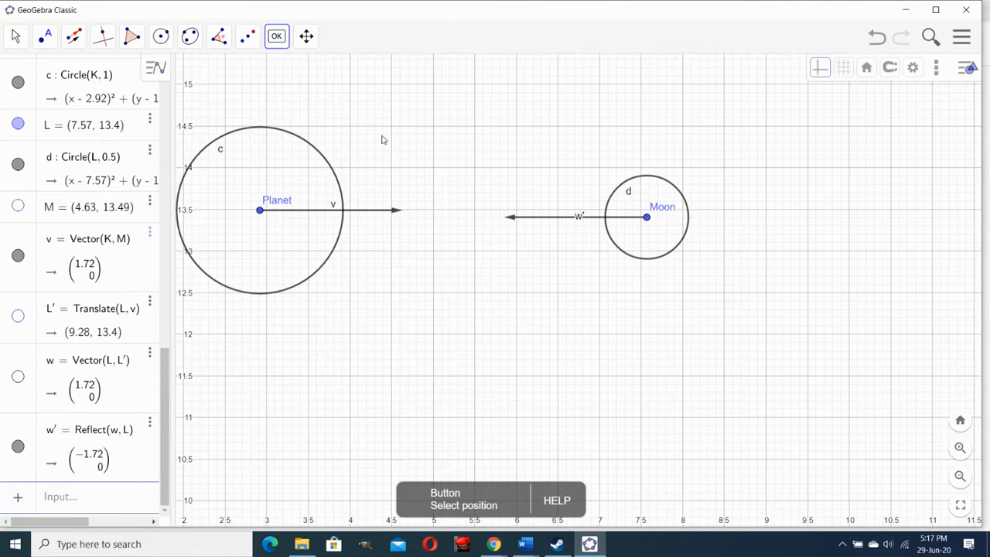
left_click(382, 140)
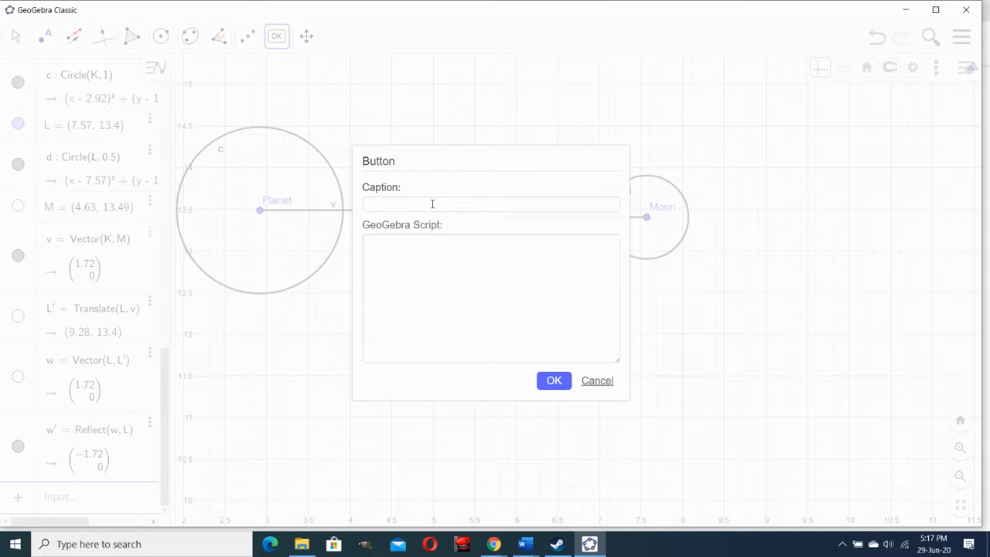
left_click(596, 380)
Step: Add a bold LaTeX text reading F_{Planet\,on\, moon} in the space between the planet and the moon
left_click(276, 39)
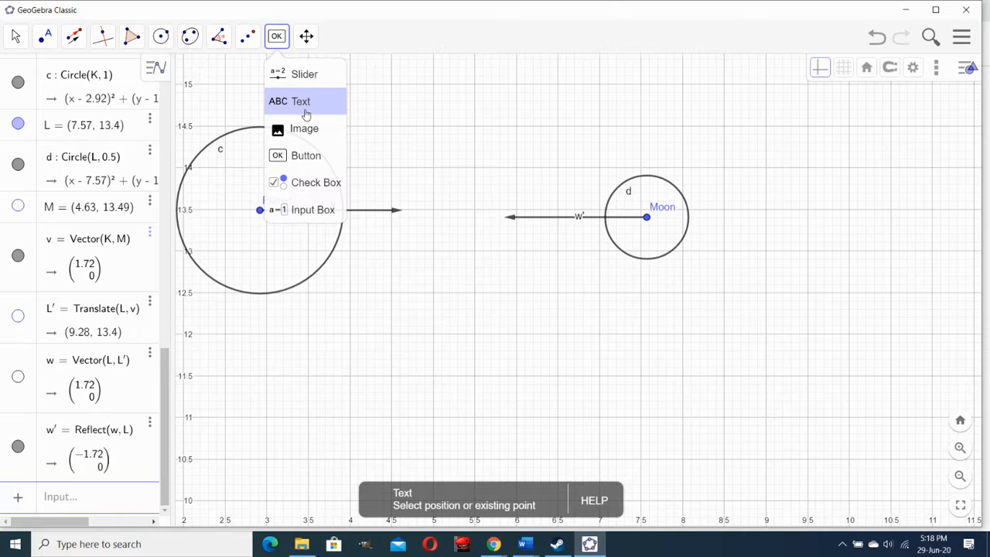
left_click(306, 109)
left_click(380, 141)
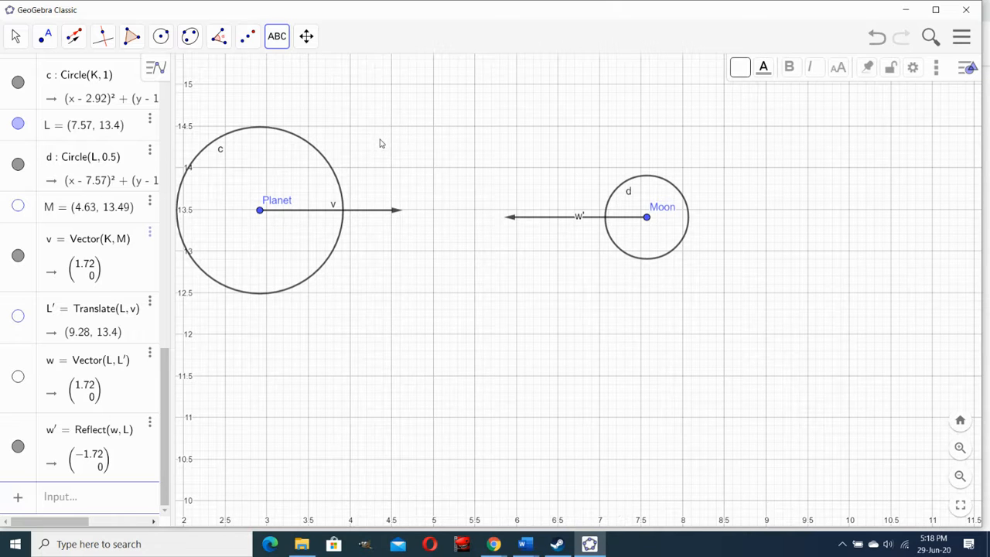
left_click(468, 240)
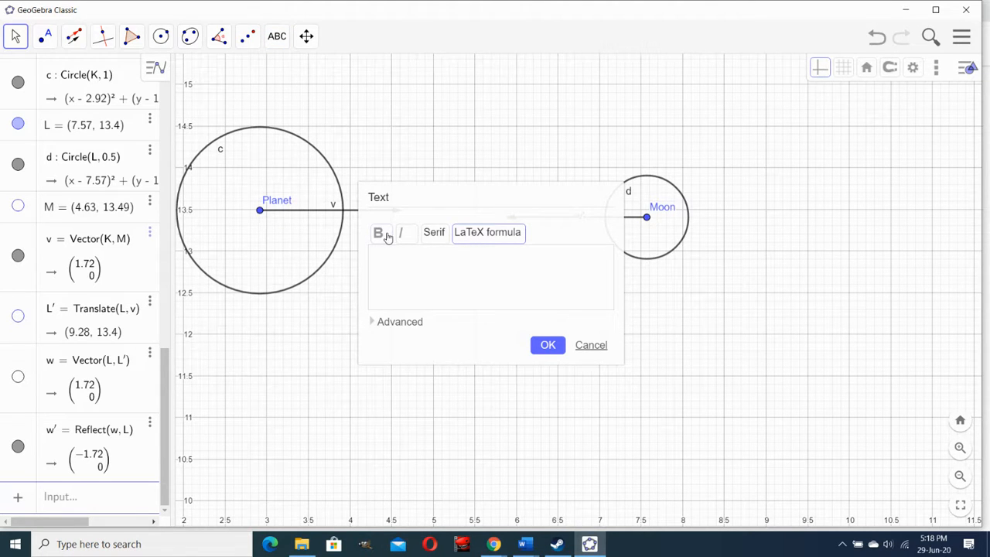
key("ctrl+v")
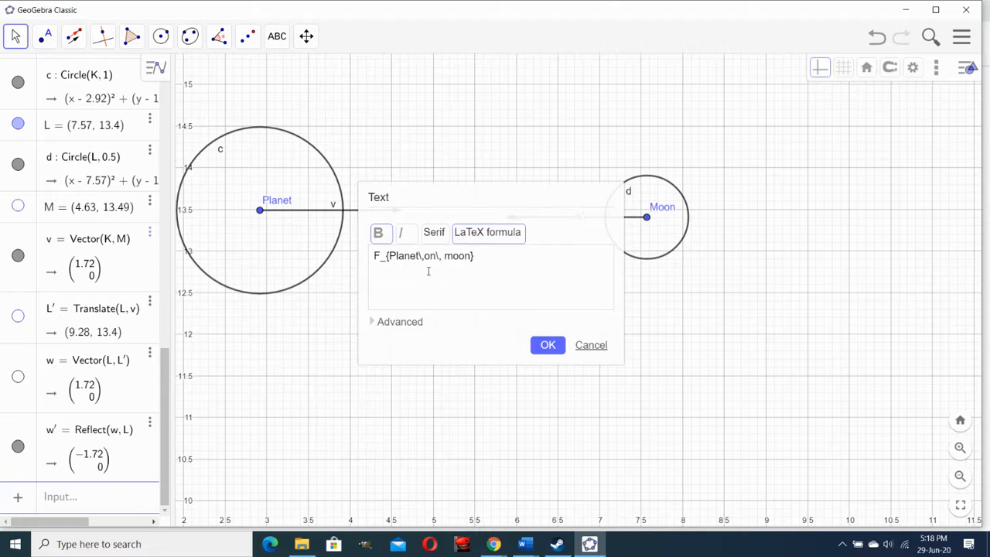
left_click(564, 345)
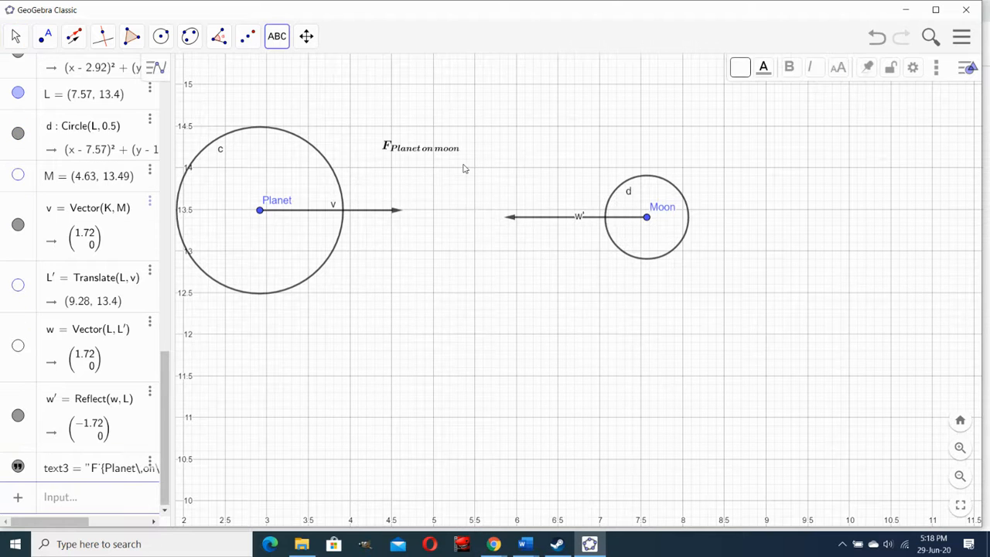
Step: Place the force text just above the moon's vector and hide that vector's label w'
left_click(13, 37)
left_click_drag(402, 150, 532, 197)
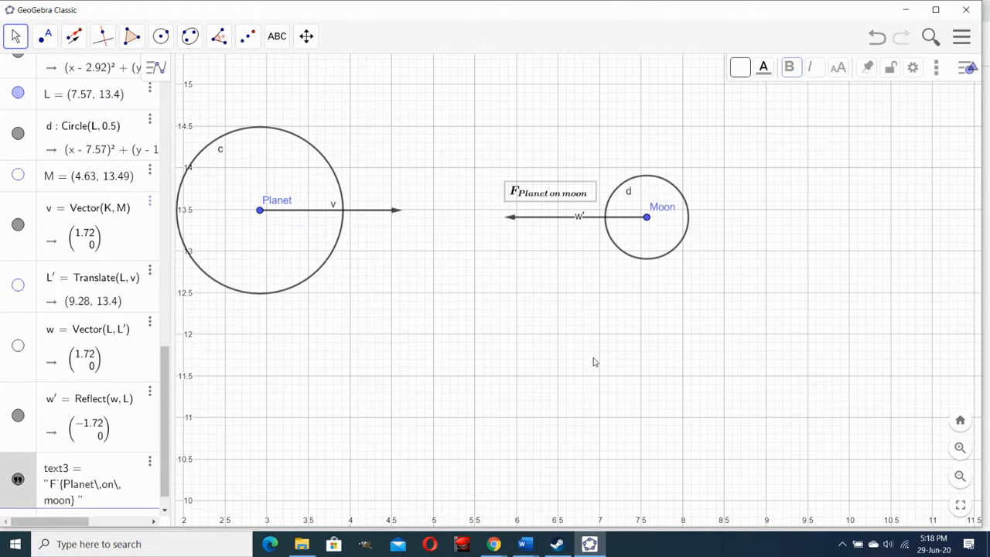
right_click(578, 219)
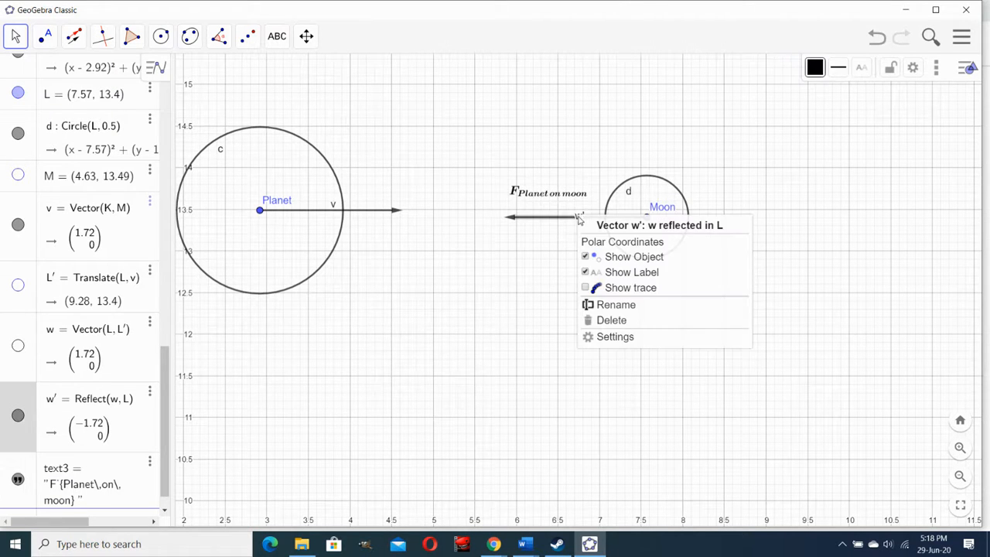
left_click(608, 272)
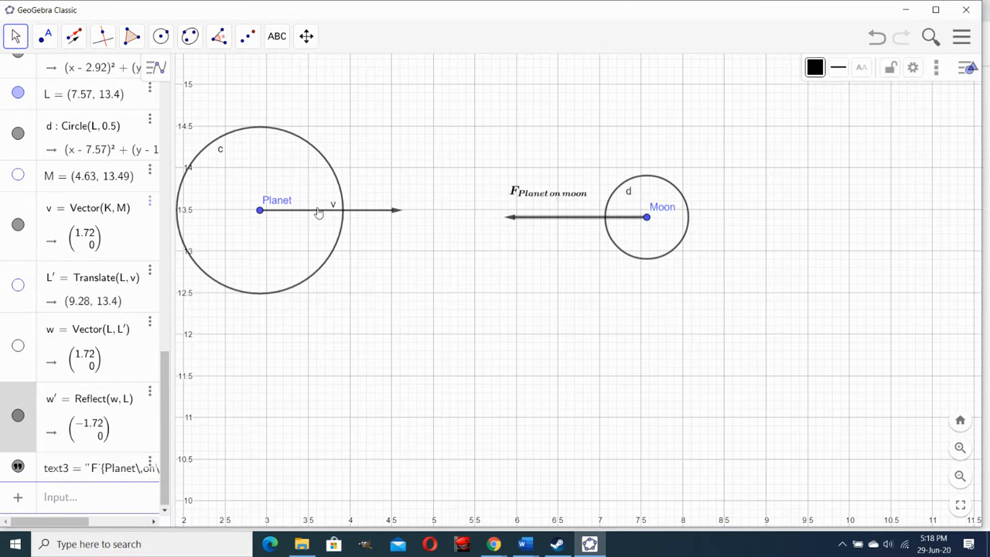
scroll(366, 159, "down", 1)
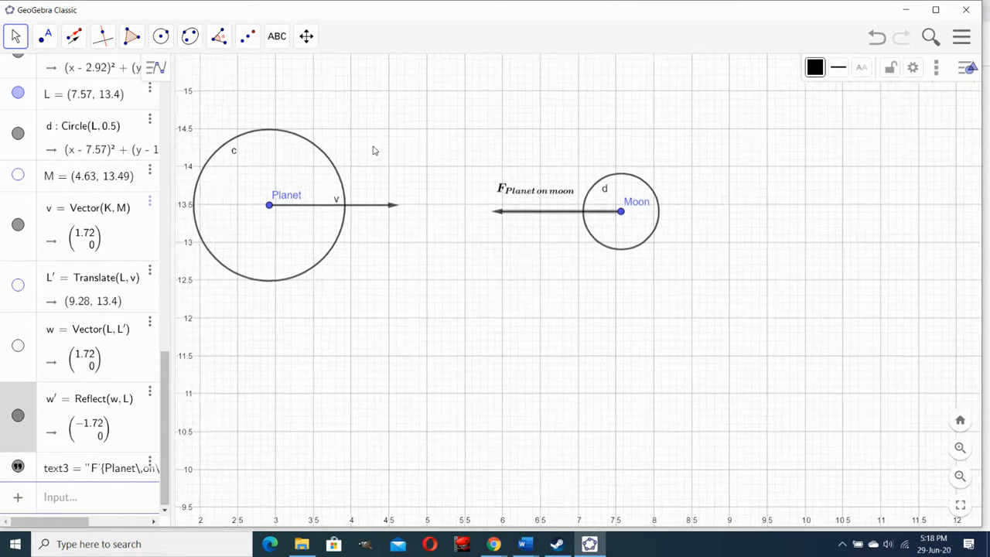
left_click(11, 40)
left_click_drag(431, 330, 485, 343)
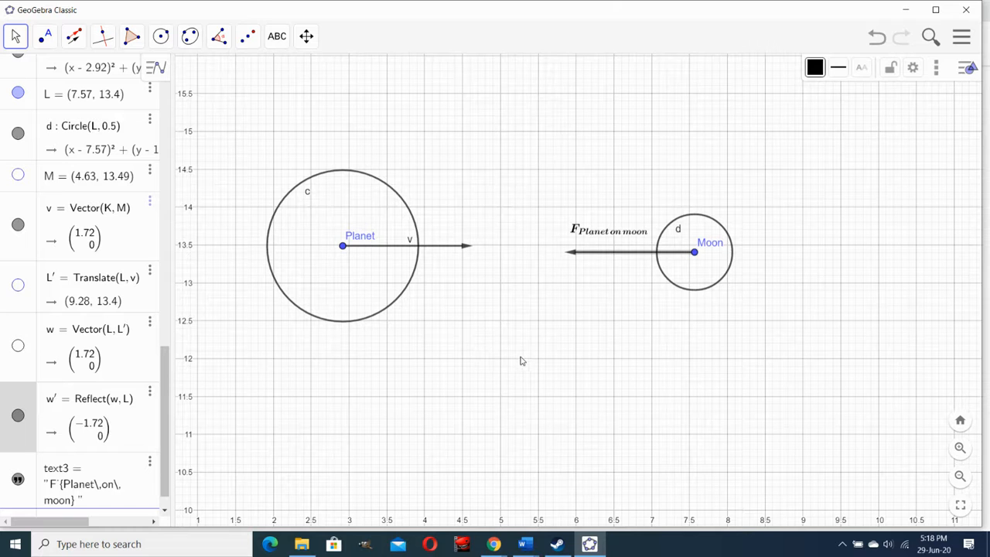
mouse_move(494, 544)
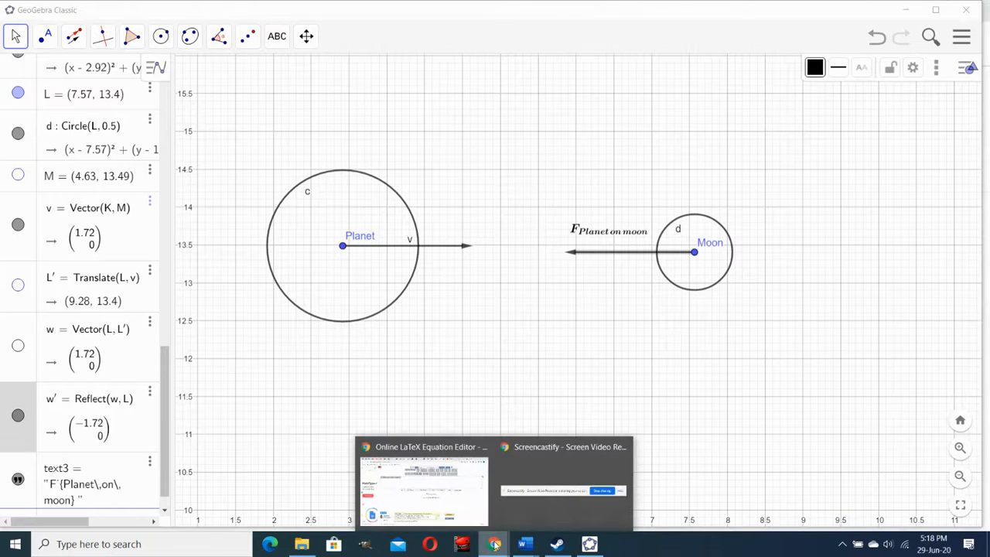
left_click(462, 475)
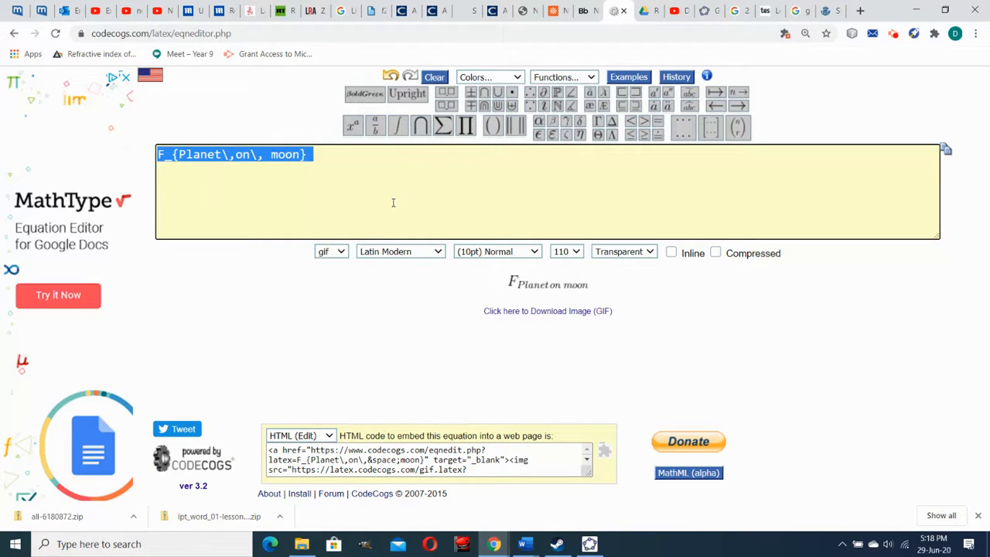
mouse_move(590, 544)
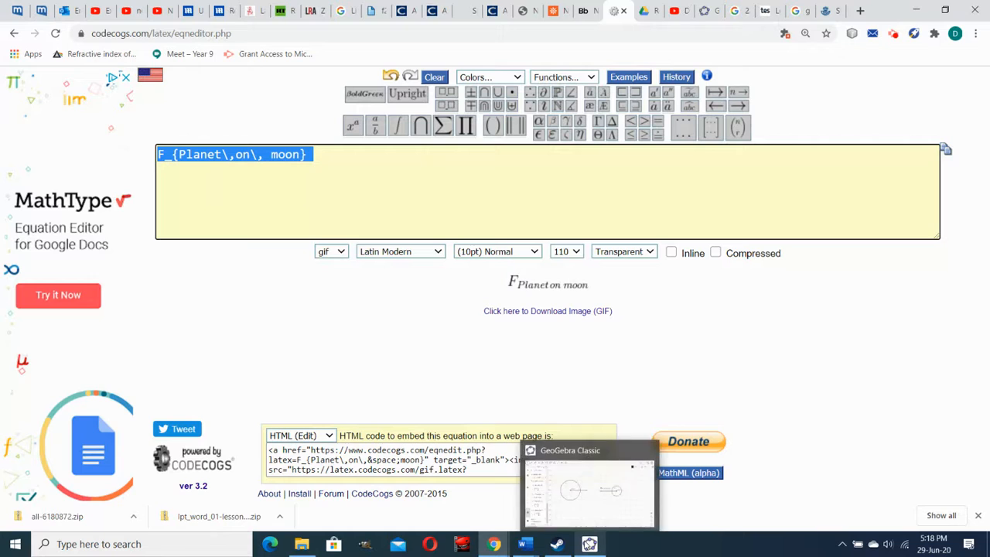
left_click(576, 471)
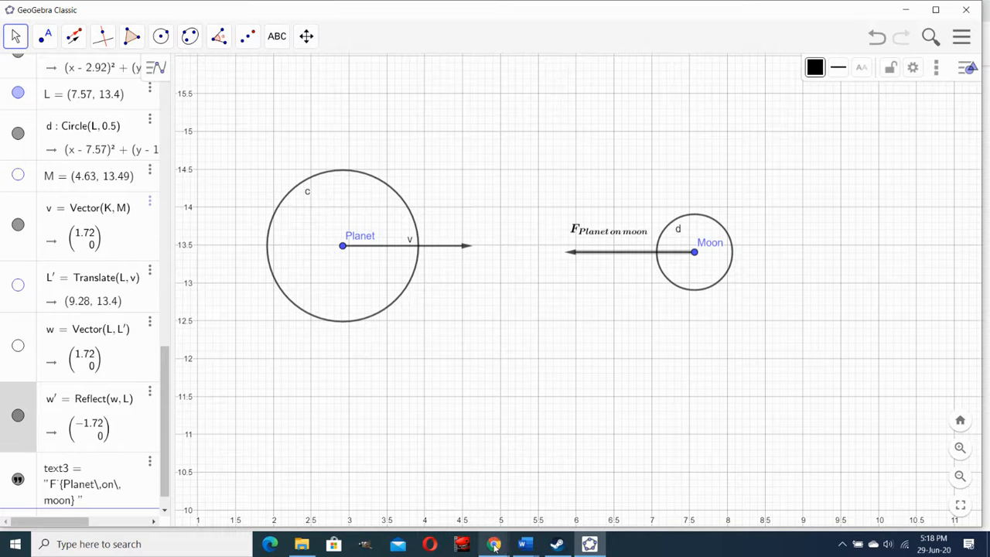
Step: Switch to Word to review the Newton 3 task and the Lesson Plan Bedford document, and return to the equation editor in Chrome
mouse_move(495, 546)
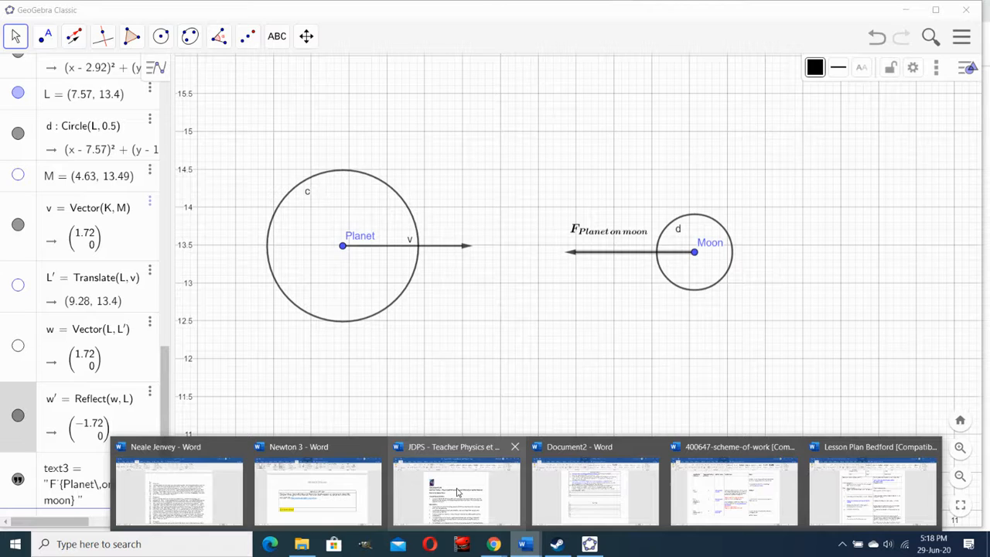
left_click(336, 486)
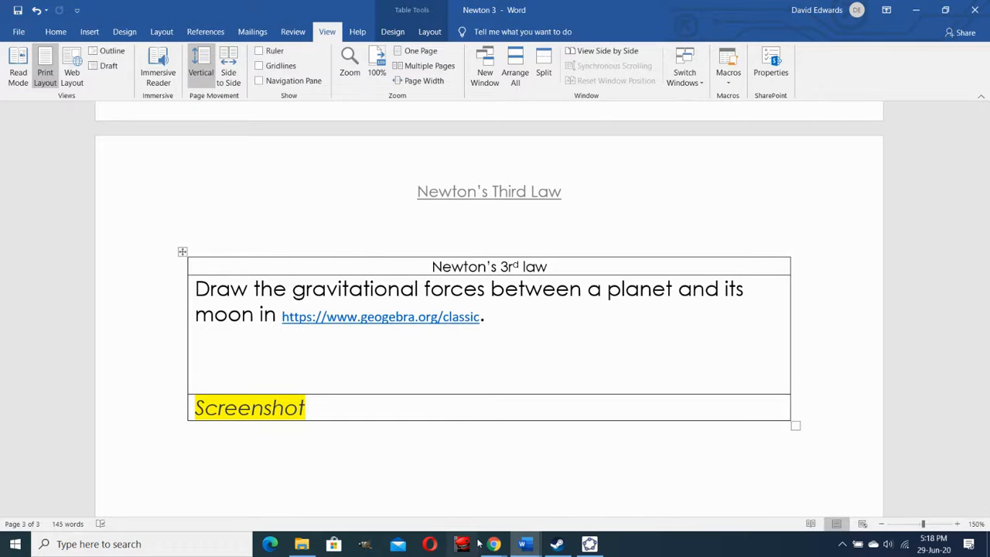
mouse_move(522, 548)
left_click(873, 484)
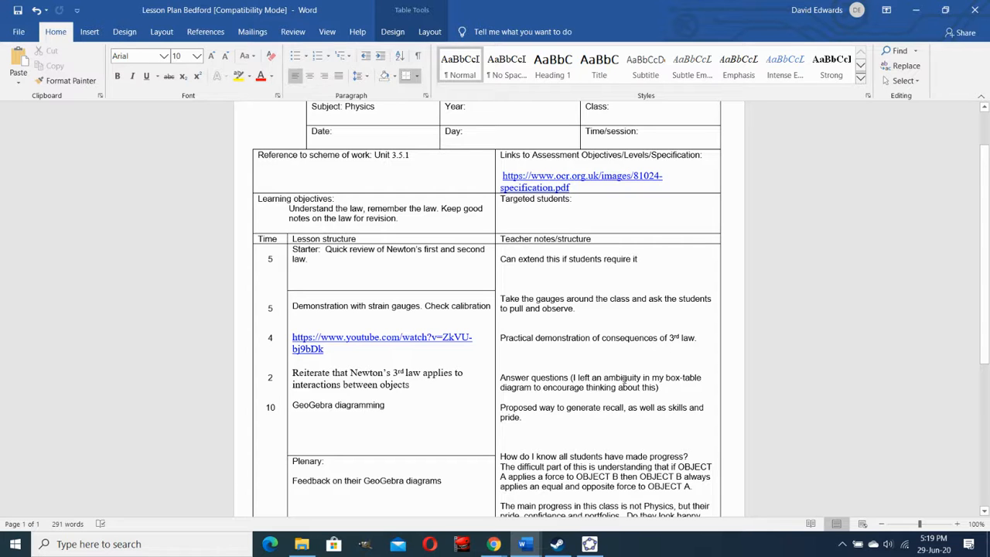
scroll(619, 370, "down", 5)
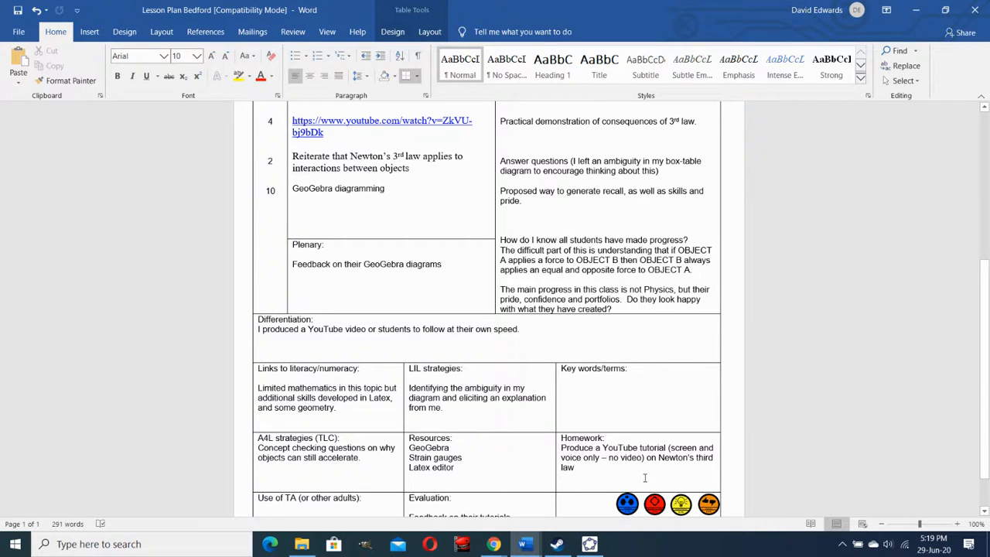
left_click(493, 545)
left_click(424, 480)
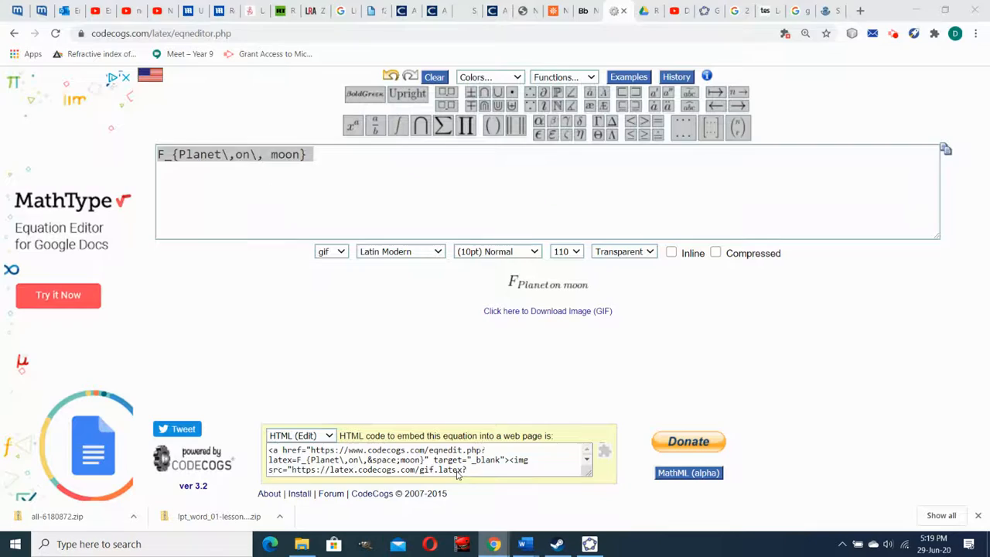